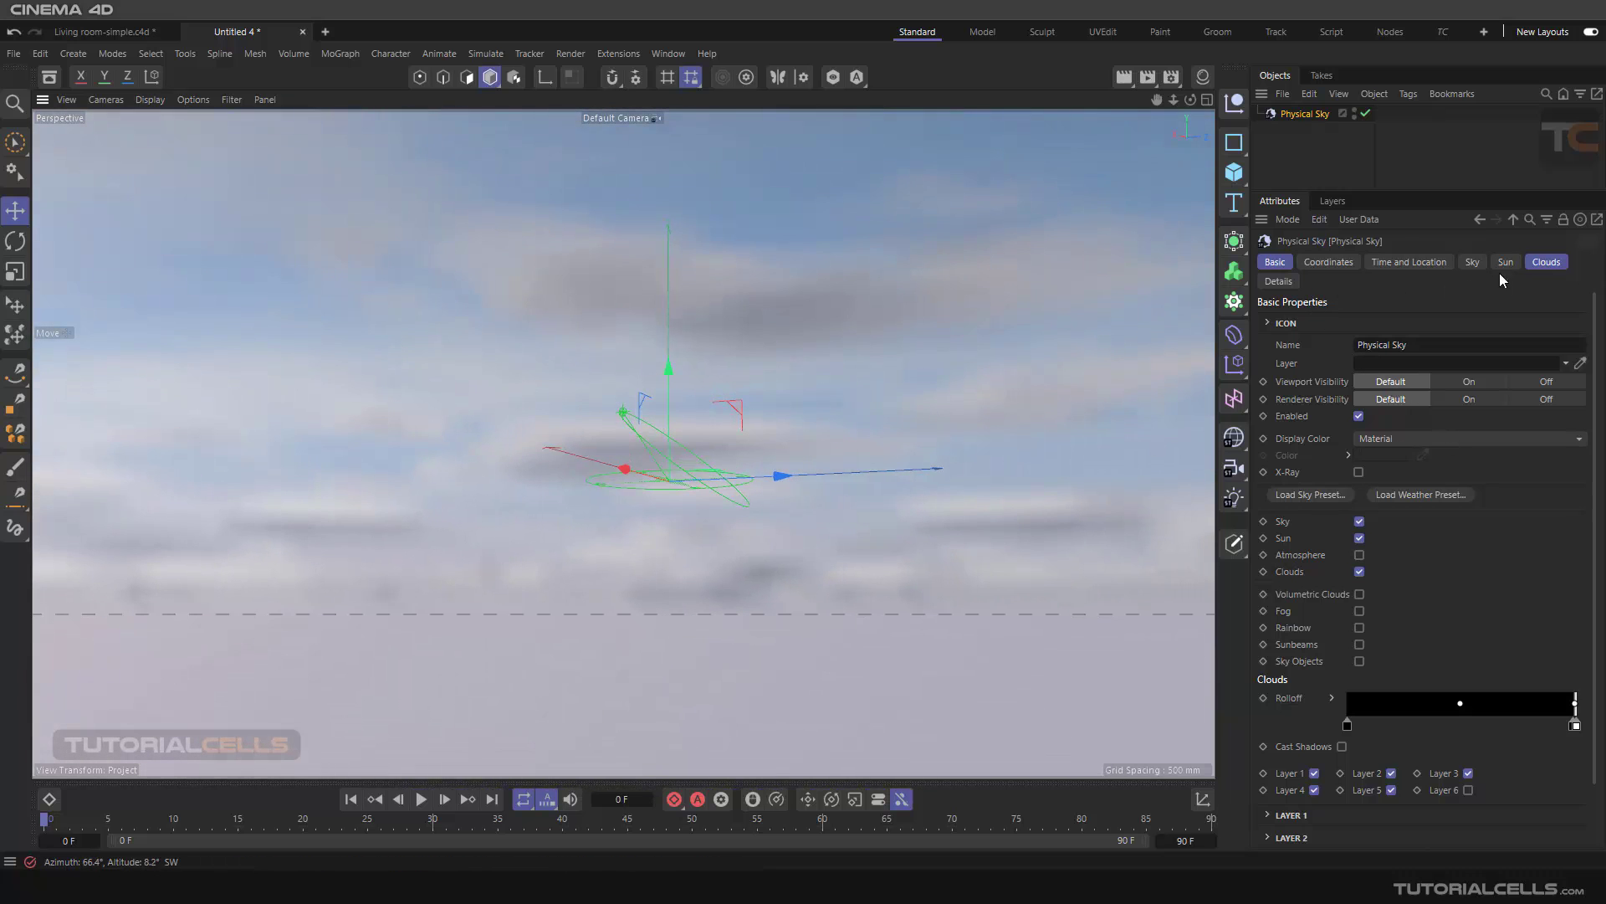
# - Show only the Physical Sky's Clouds settings and toggle layers 1 to 4 off and on to compare their effect on the sky
pyautogui.click(1544, 262)
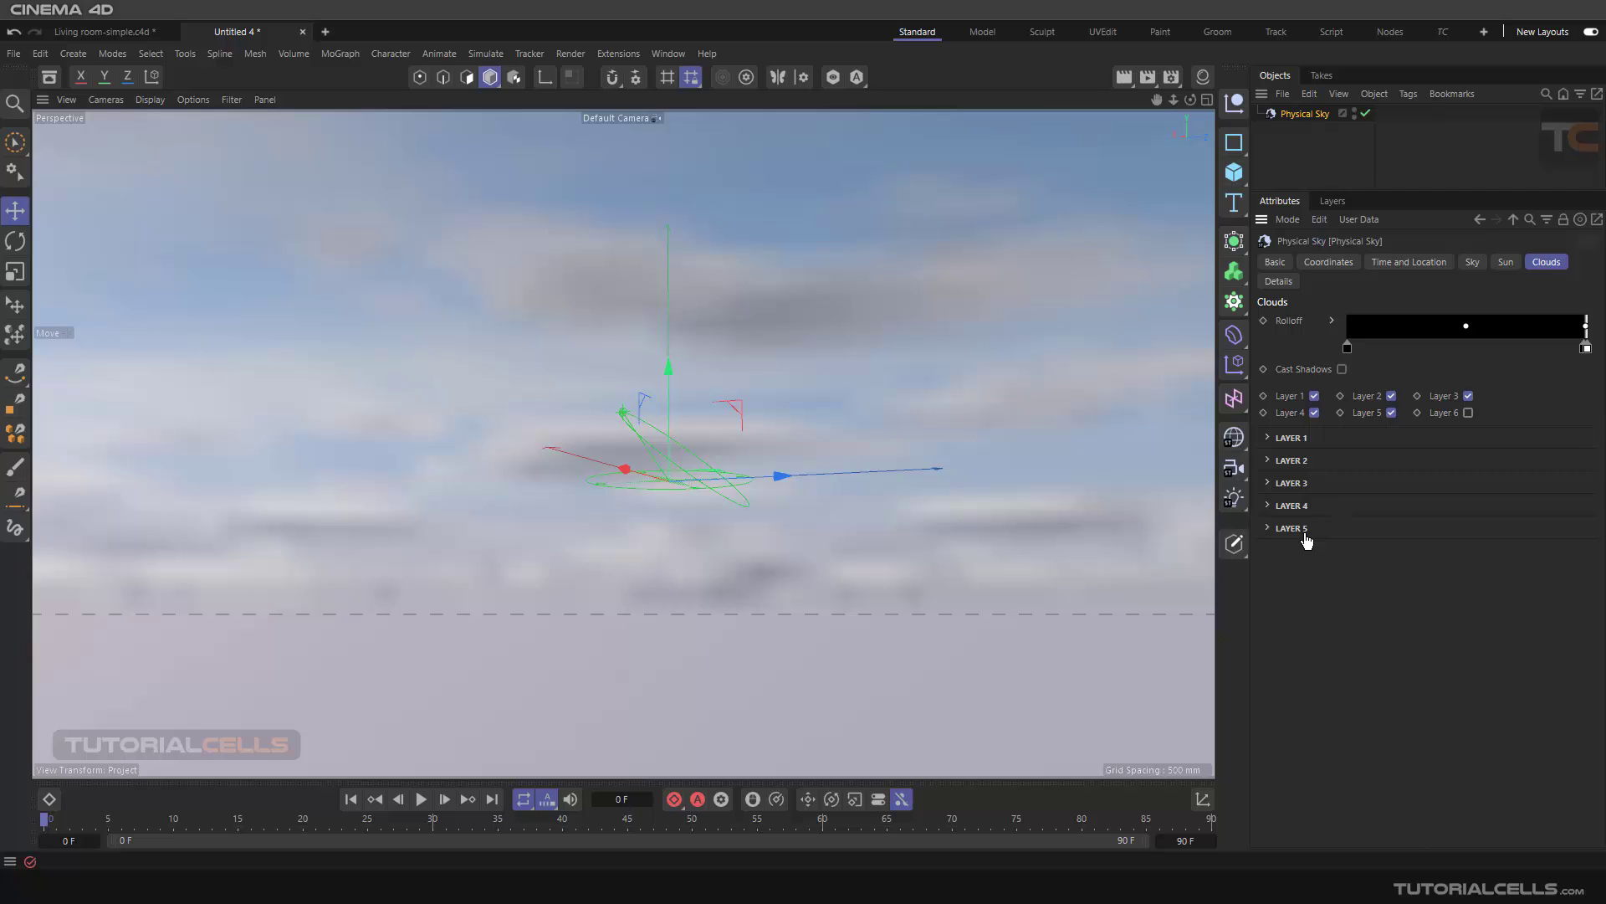
pyautogui.click(1314, 397)
pyautogui.click(1315, 396)
pyautogui.click(1391, 397)
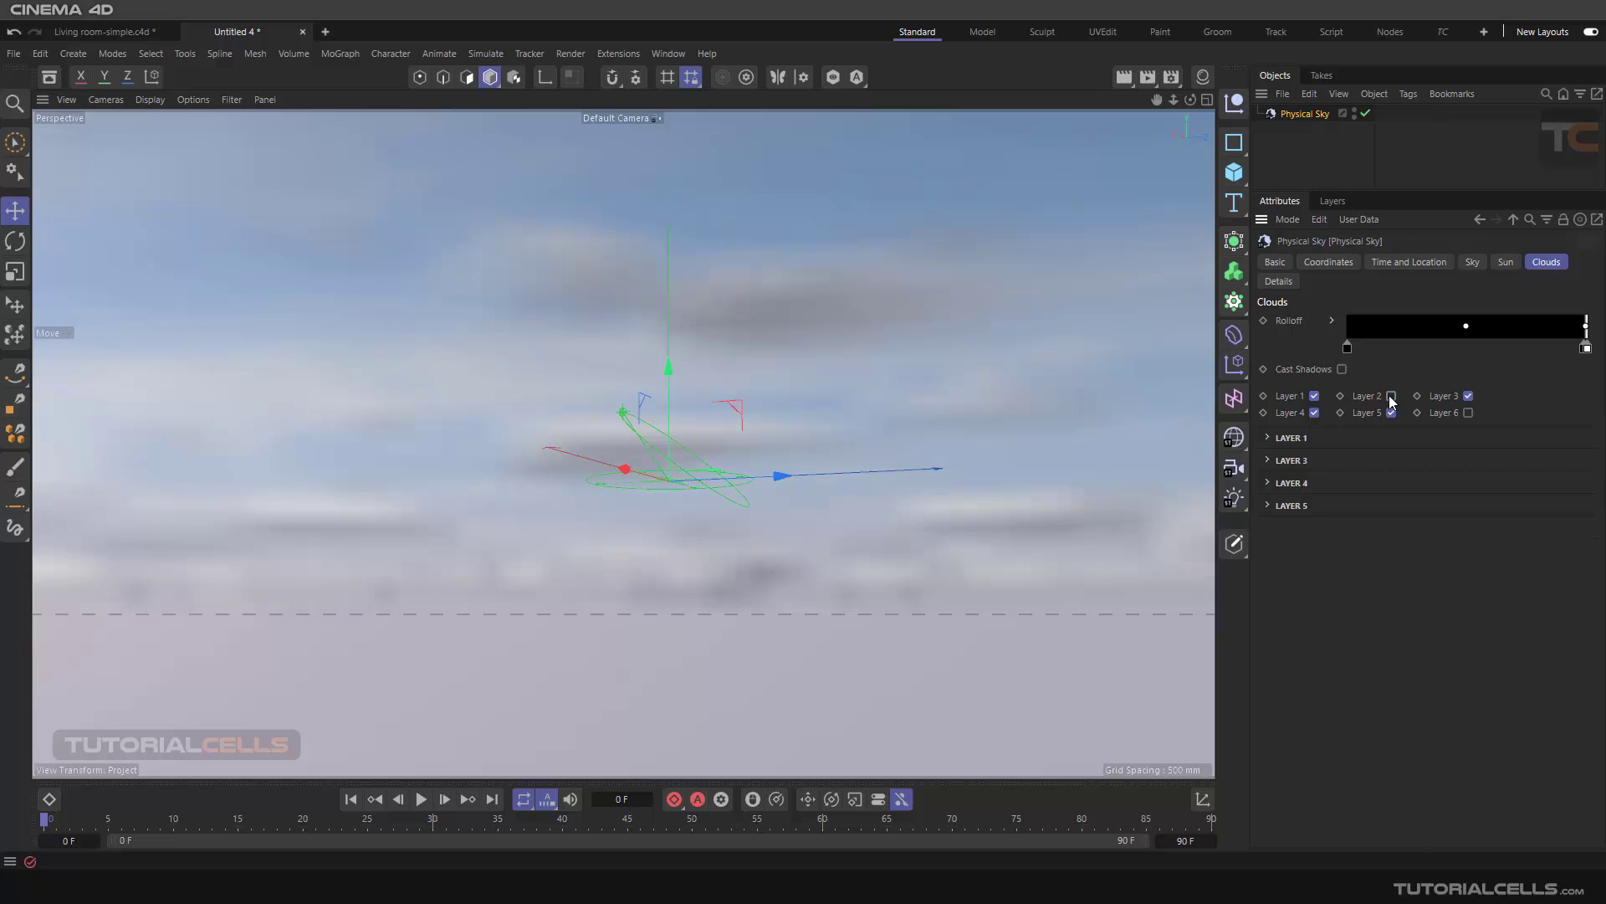
pyautogui.click(1392, 397)
pyautogui.click(1468, 397)
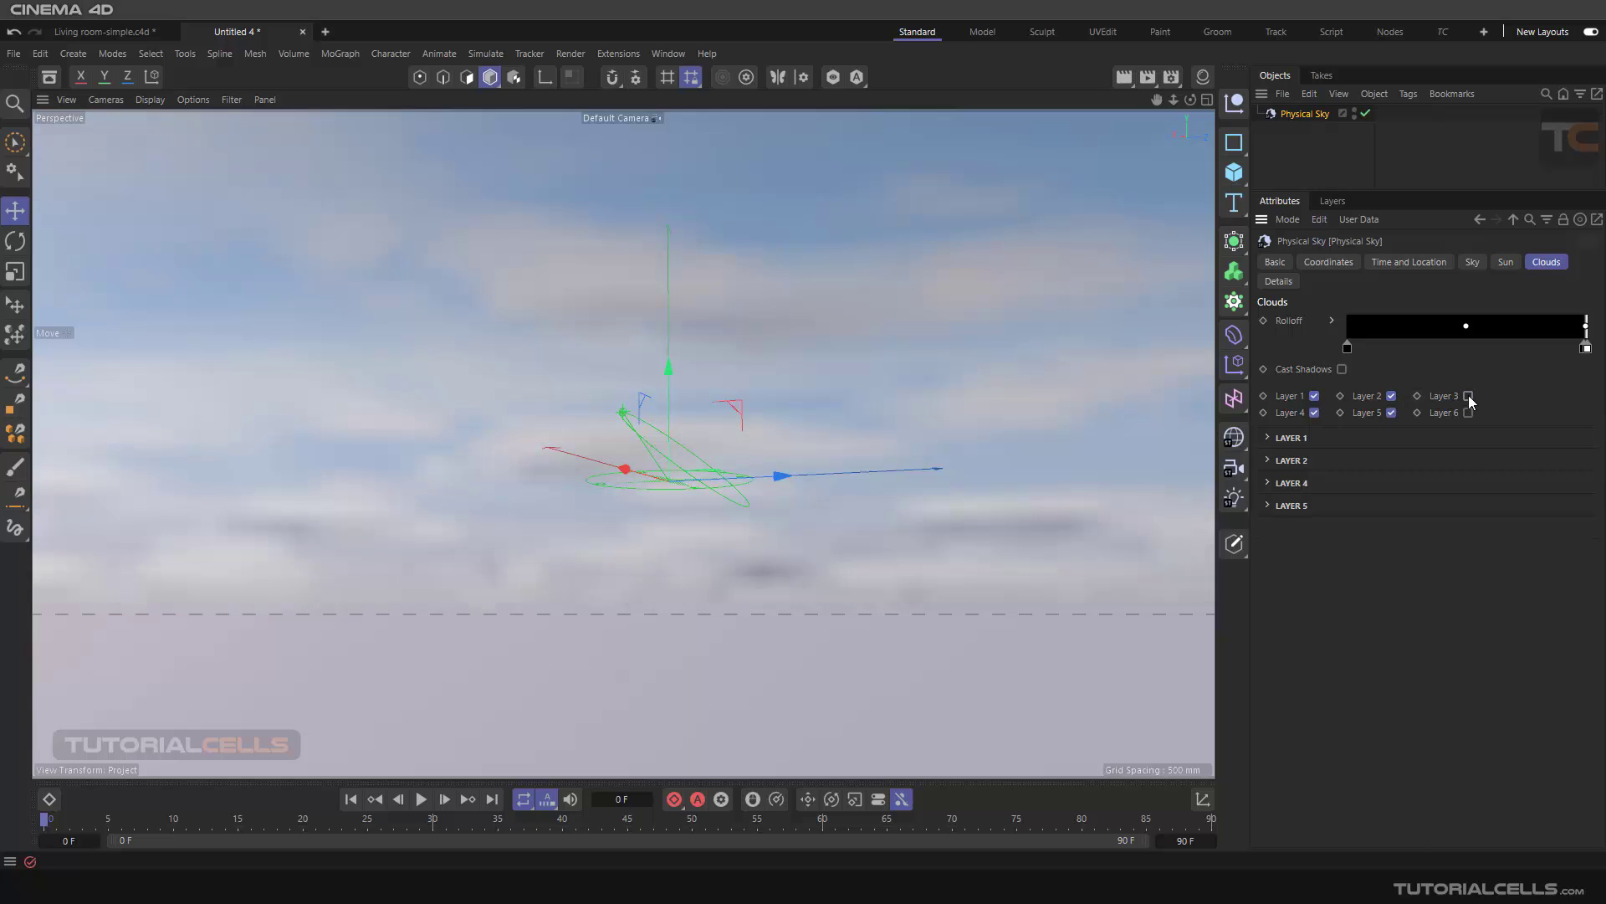
pyautogui.click(1469, 397)
pyautogui.click(1469, 397)
pyautogui.click(1469, 396)
pyautogui.click(1315, 412)
pyautogui.click(1316, 413)
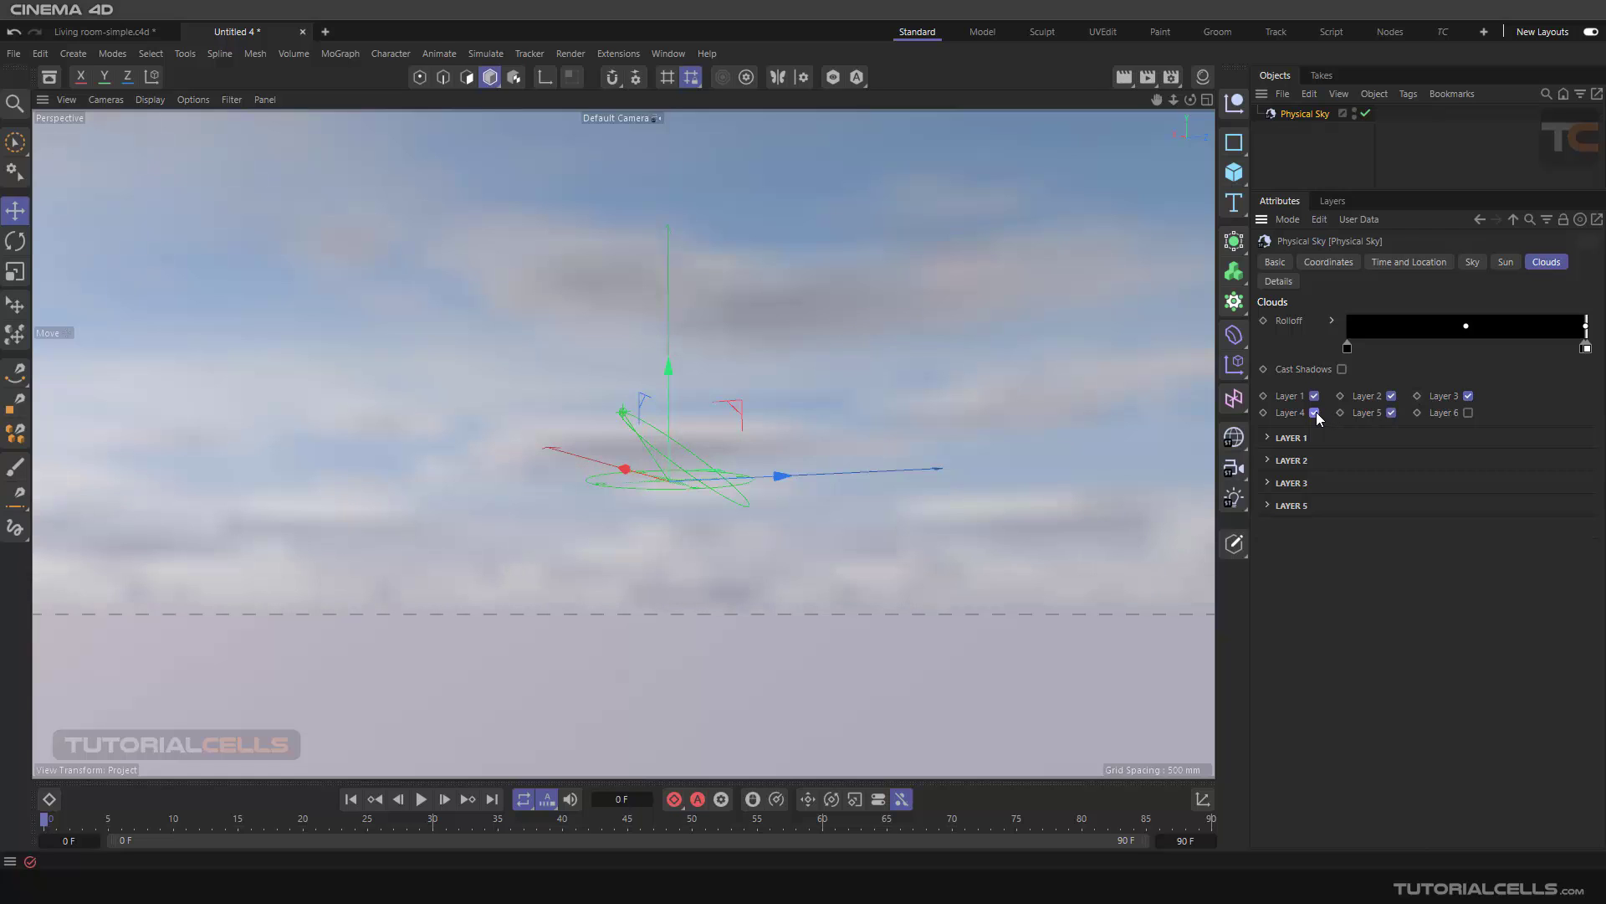
pyautogui.click(1469, 396)
pyautogui.click(1469, 396)
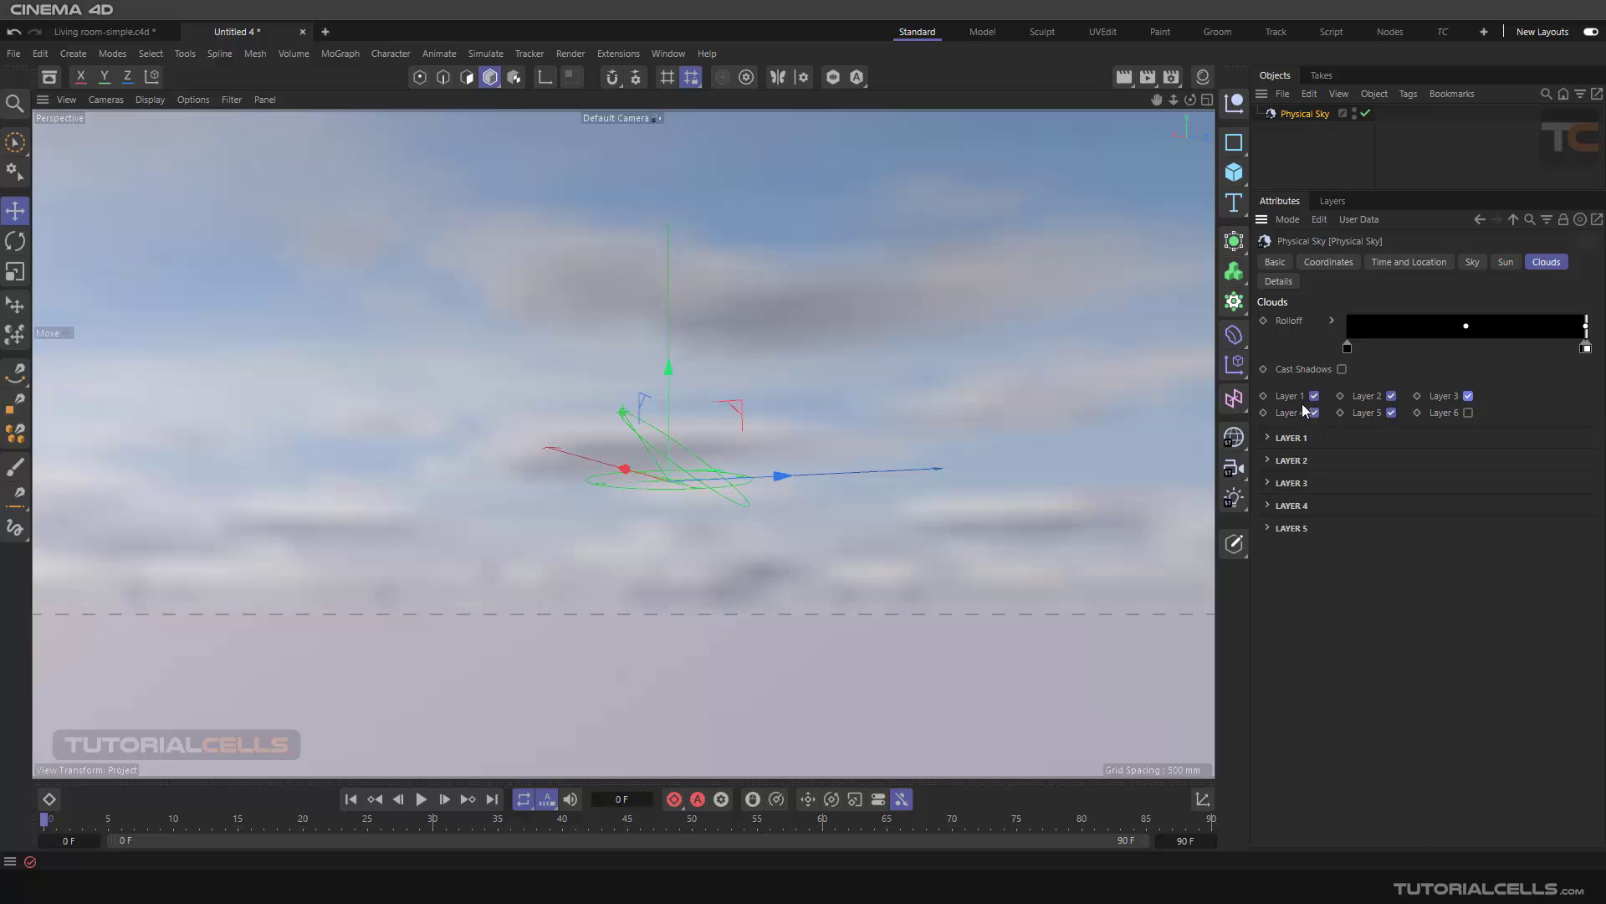
# - Examine the individual settings of cloud Layers 1, 2 and 3, collapsing each section again
pyautogui.click(1268, 438)
pyautogui.click(1269, 439)
pyautogui.click(1269, 461)
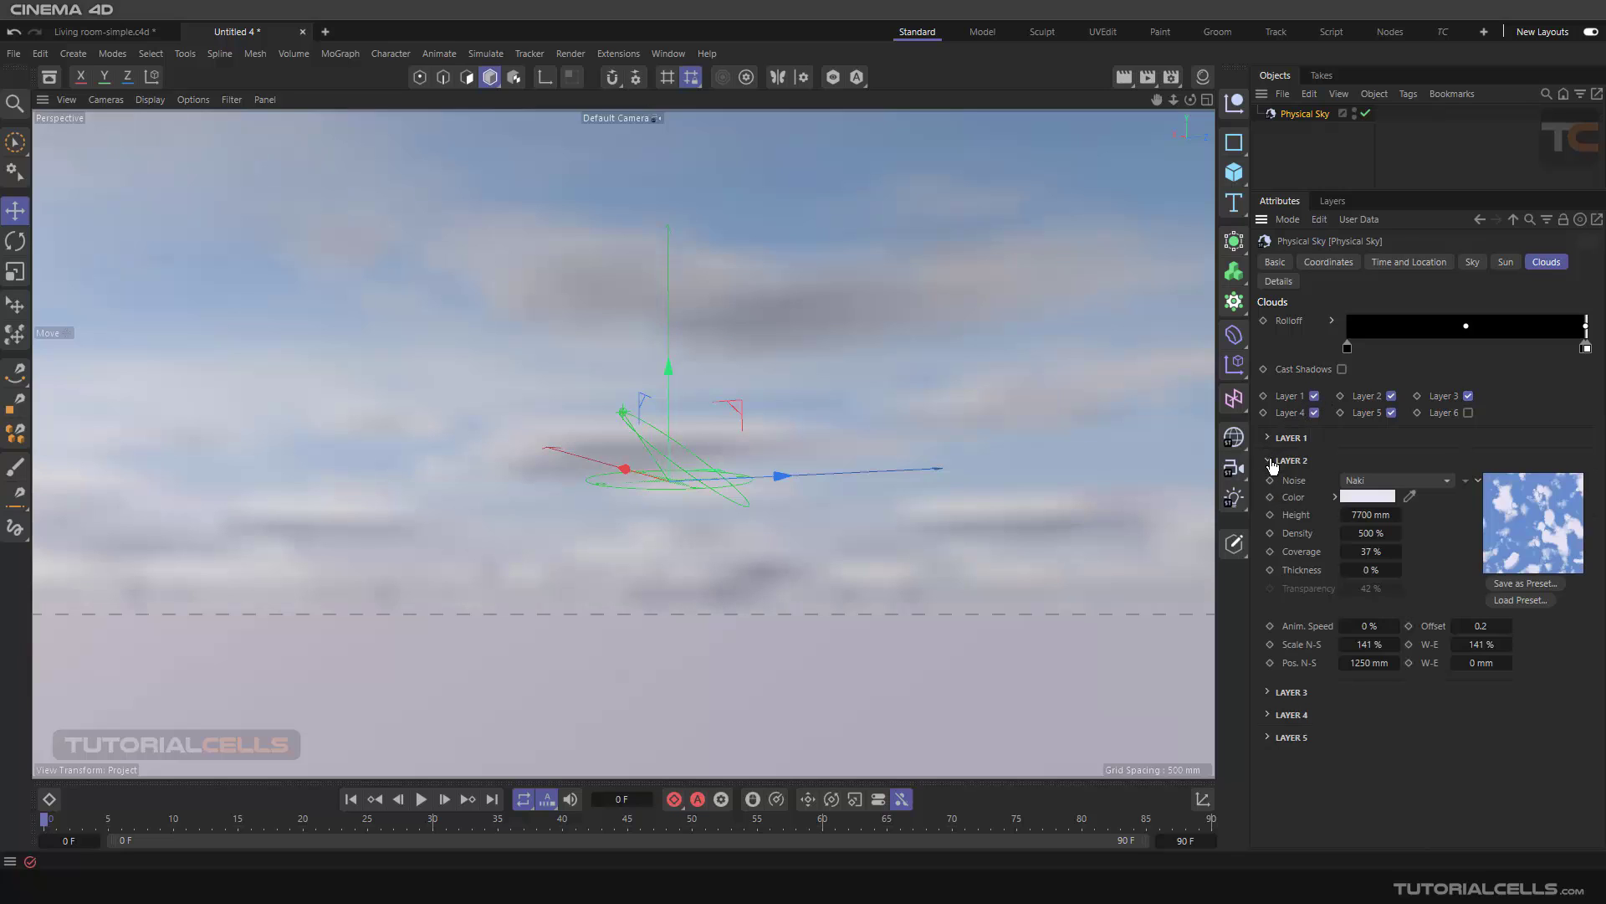
pyautogui.click(1268, 461)
pyautogui.click(1269, 483)
pyautogui.click(1269, 483)
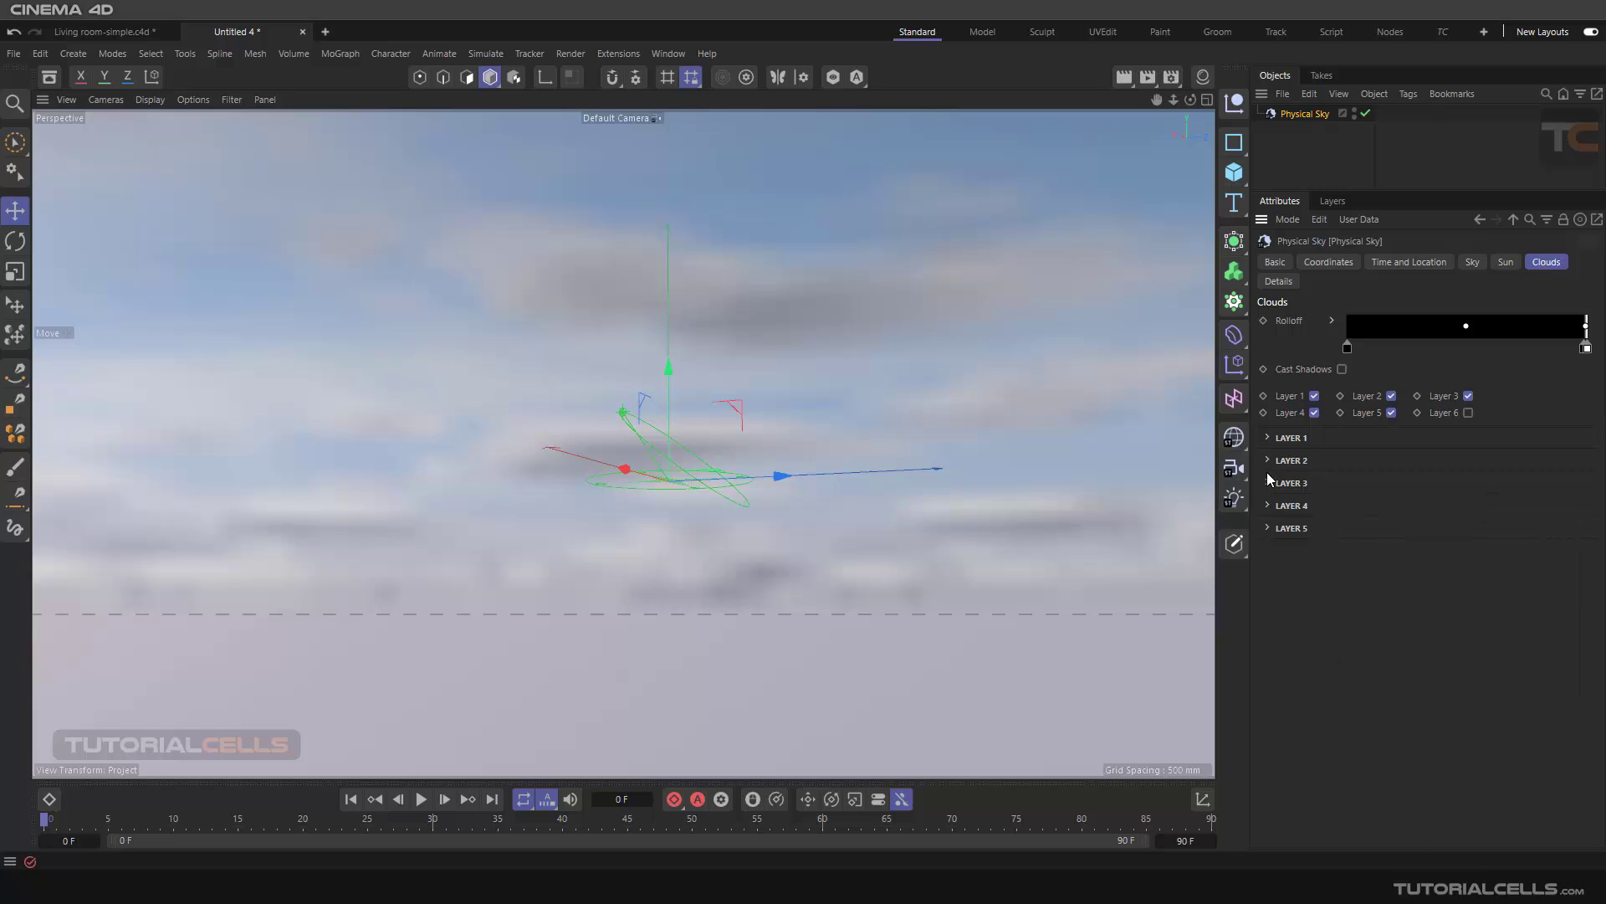
# - Compare the sky with and without cloud Layer 2 and inspect that layer's settings
pyautogui.click(1394, 396)
pyautogui.click(1394, 395)
pyautogui.click(1394, 396)
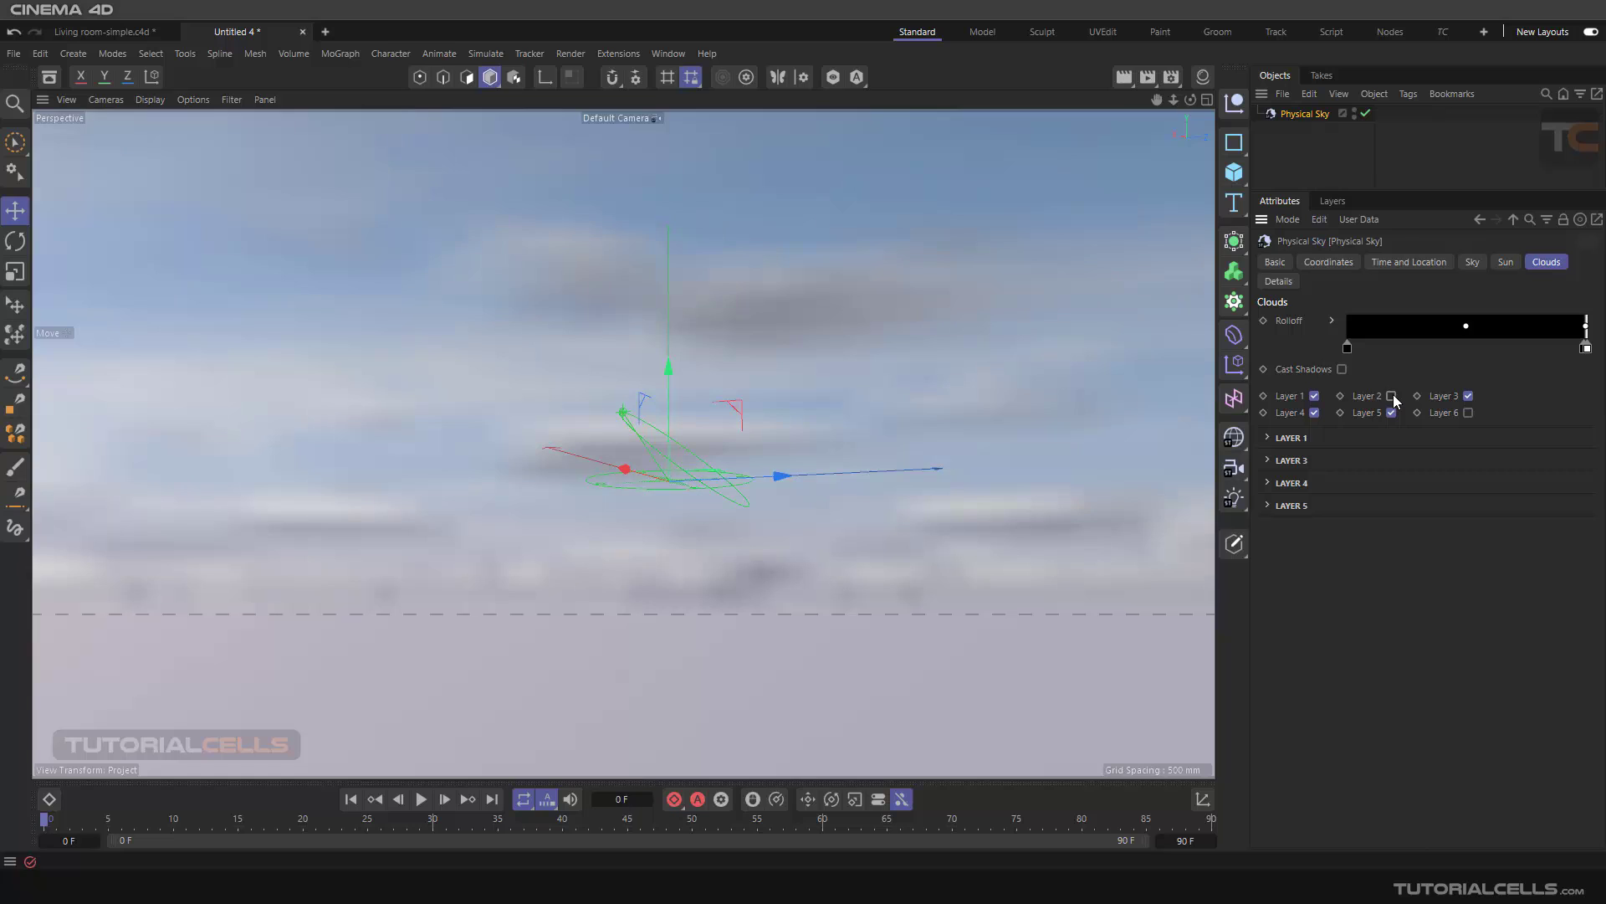
pyautogui.click(1394, 396)
pyautogui.click(1269, 461)
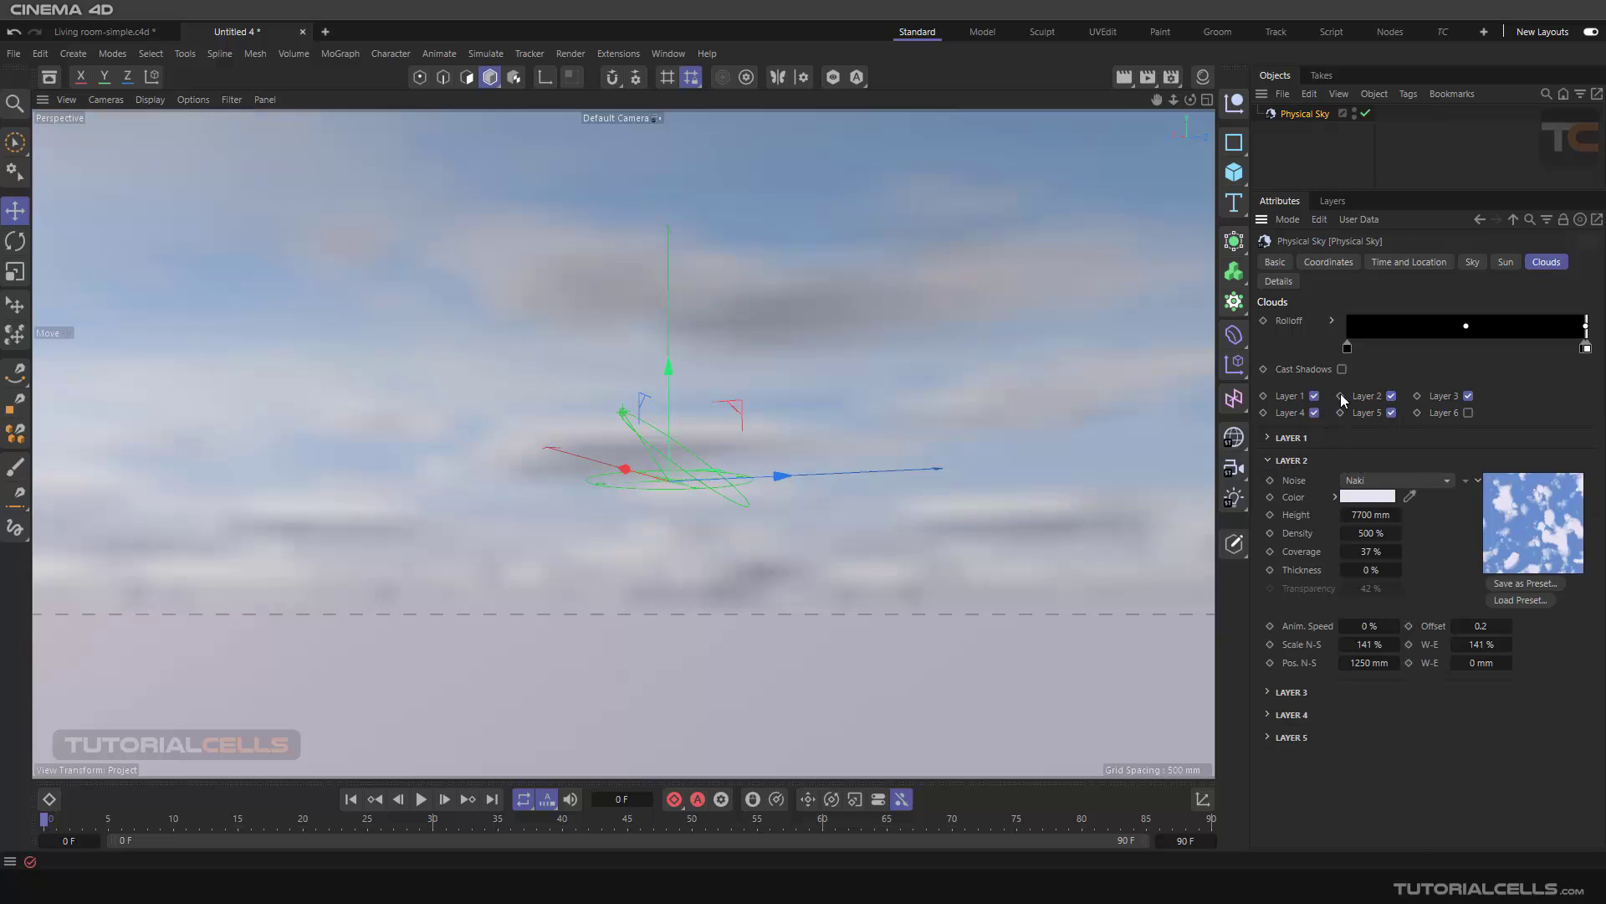
pyautogui.click(1268, 460)
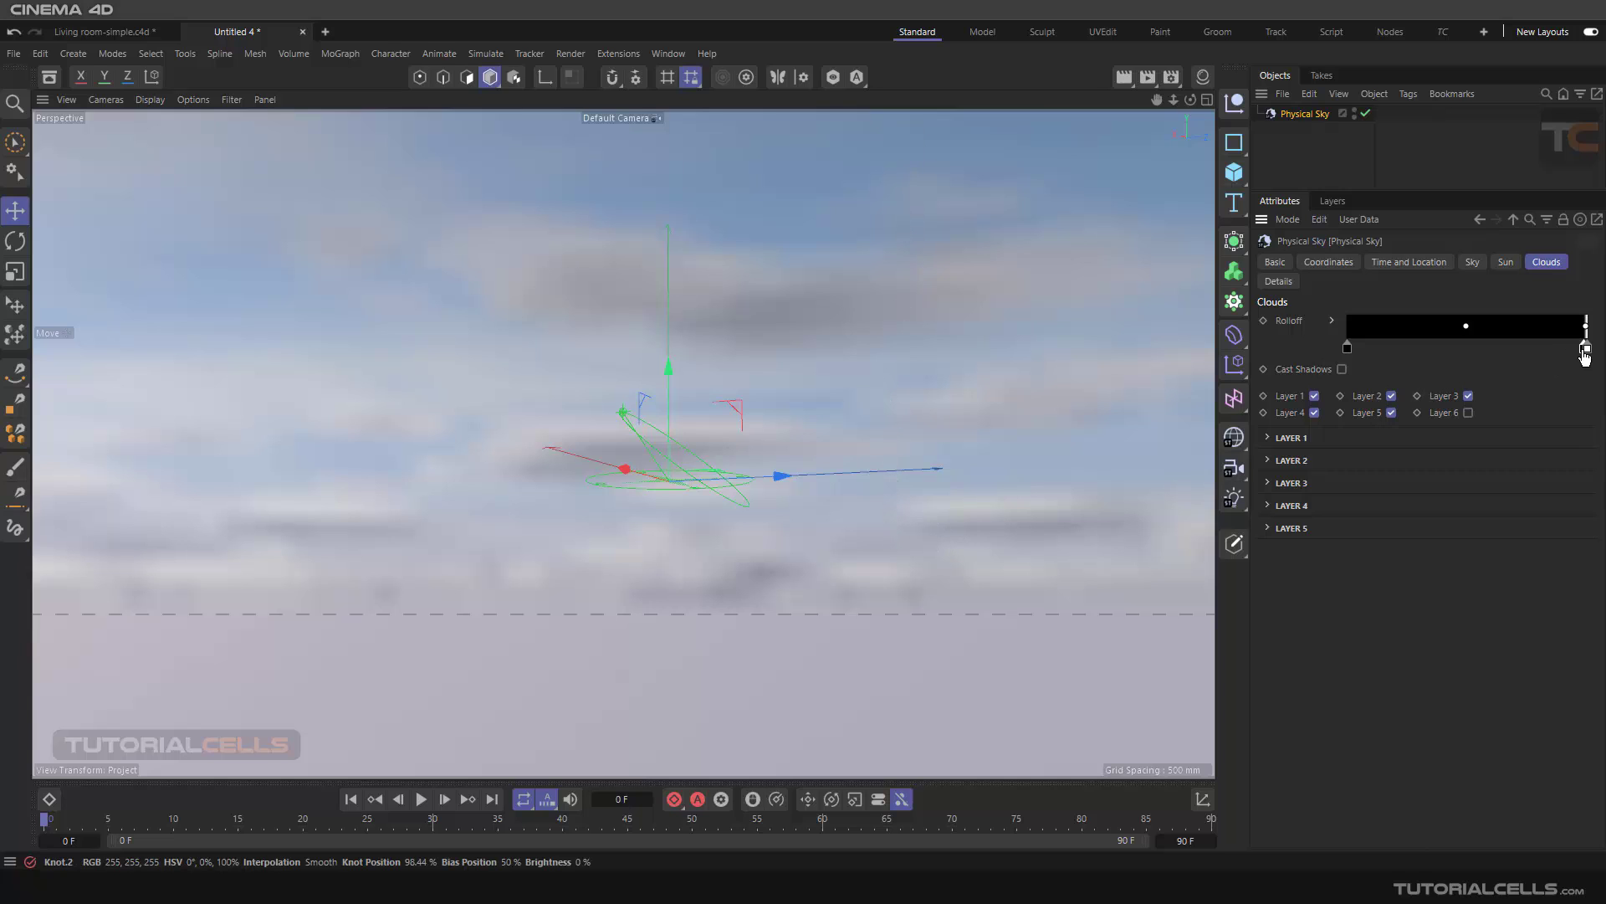
# - Move the Rolloff gradient's inner black knot away from the white end, and return it close to that end
pyautogui.moveTo(1584, 356); pyautogui.dragTo(1557, 350)
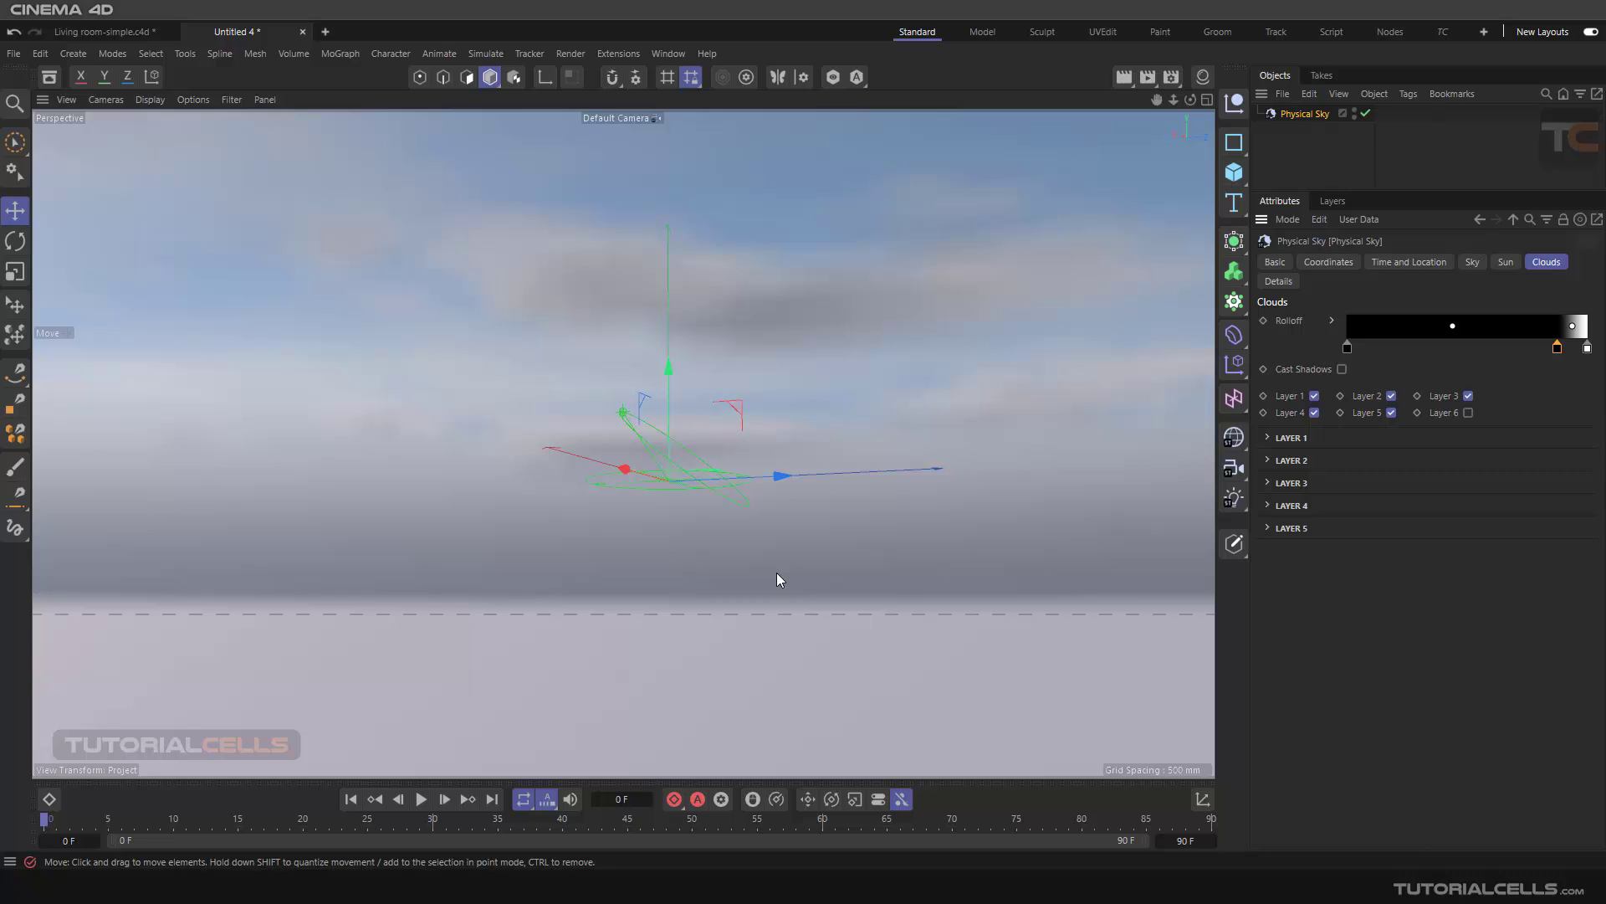
pyautogui.moveTo(1556, 346); pyautogui.dragTo(1583, 349)
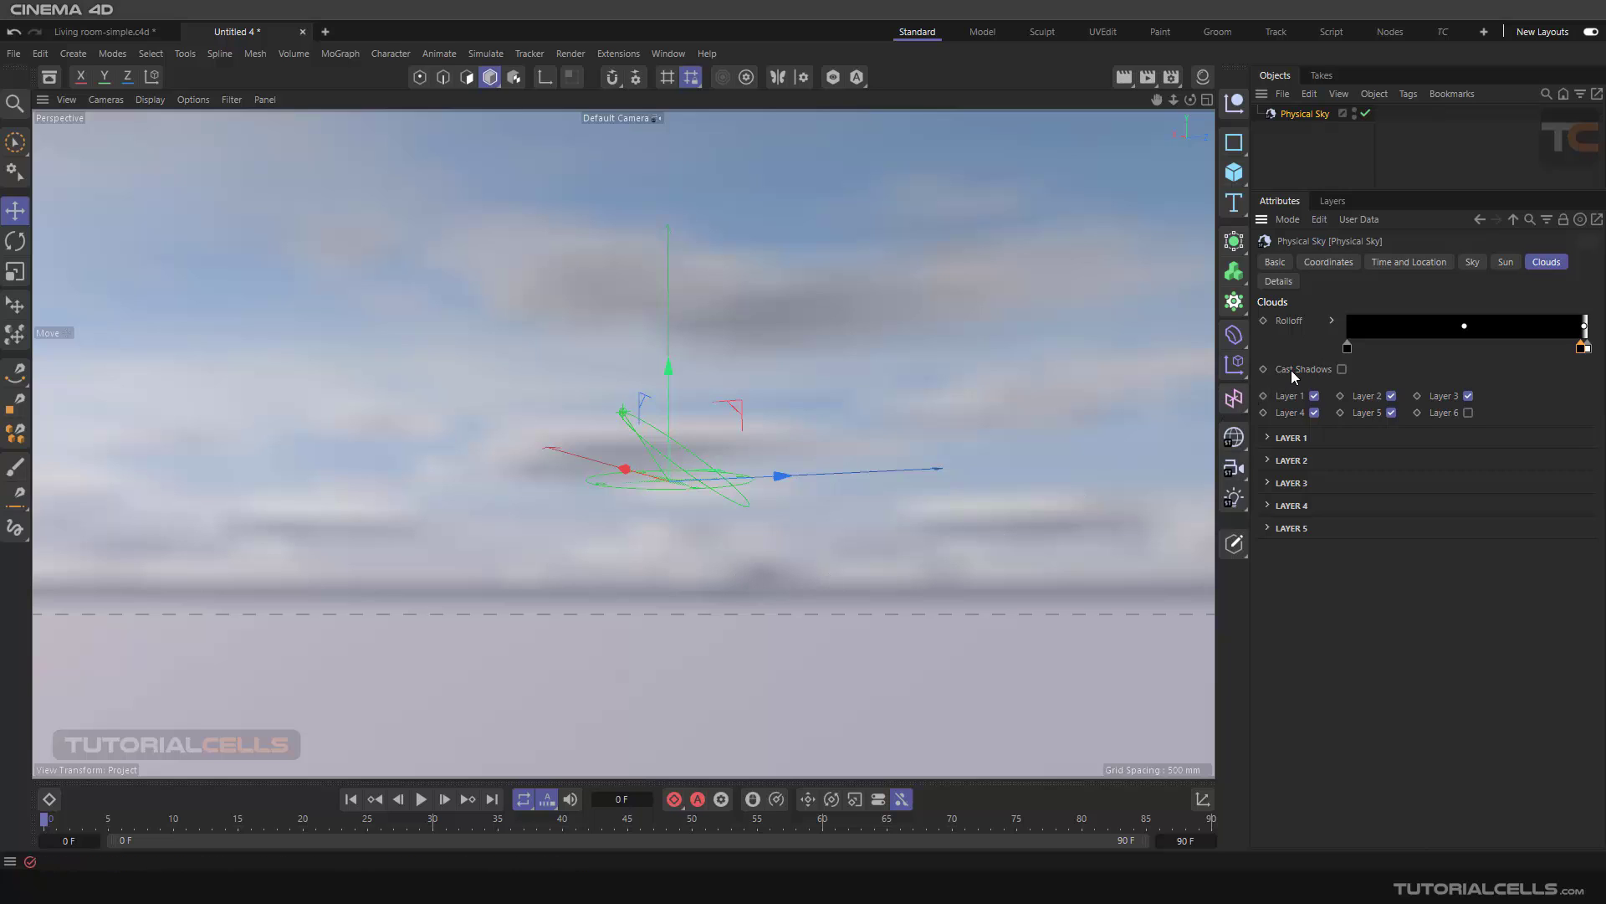
# - Examine the Cast Shadows option and view the reference image of sky above open ground in Photos
pyautogui.click(1342, 369)
pyautogui.moveTo(759, 886)
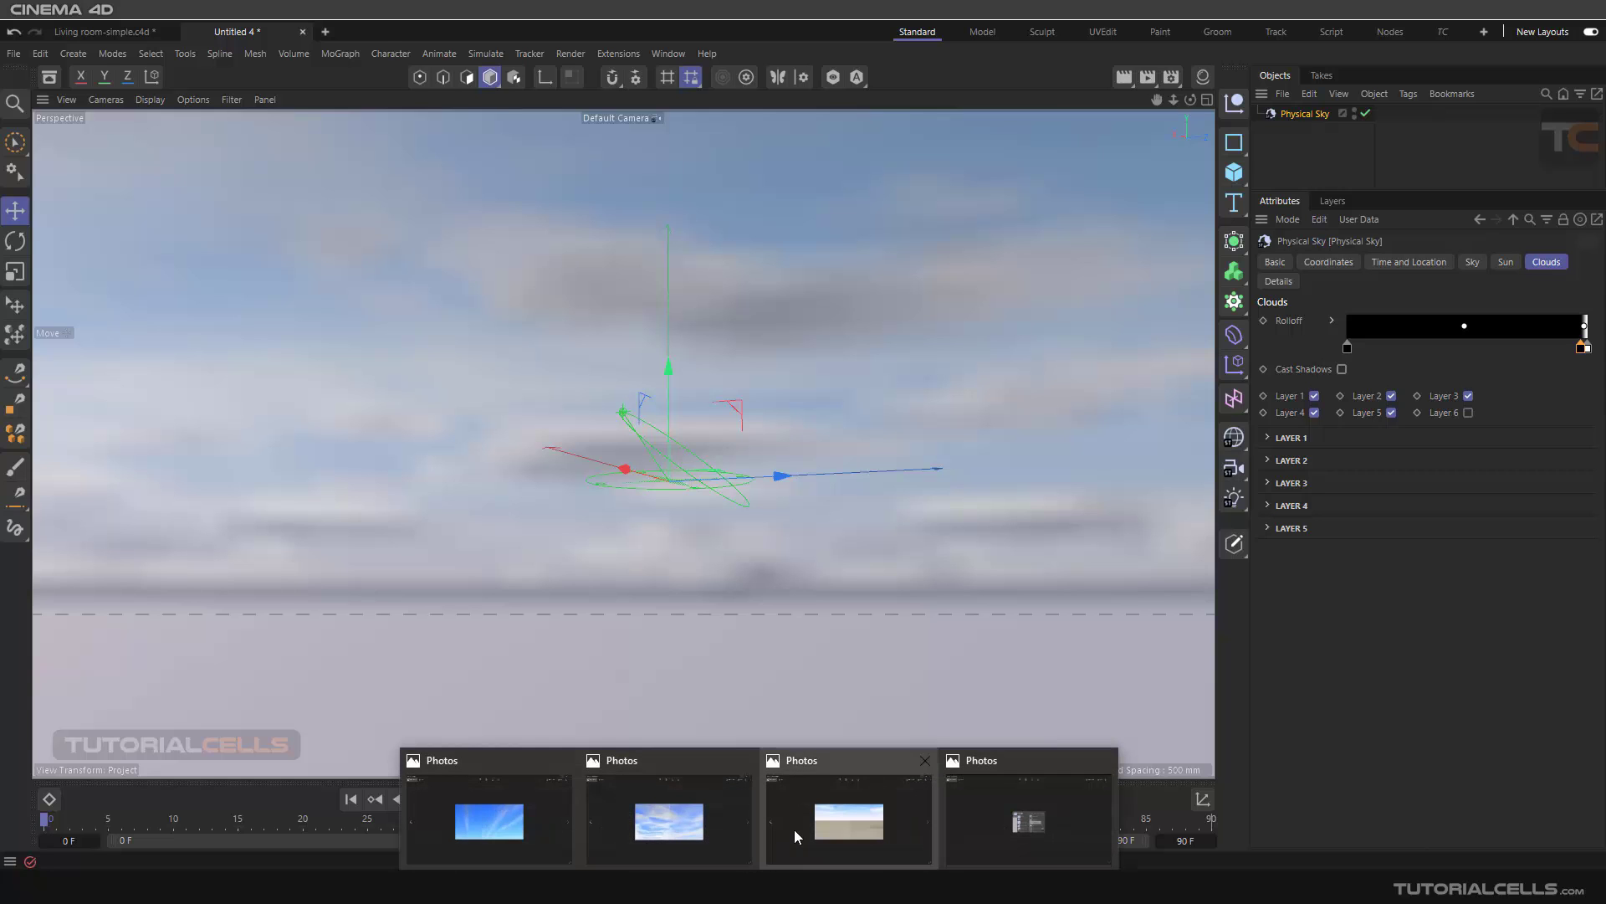
pyautogui.click(816, 820)
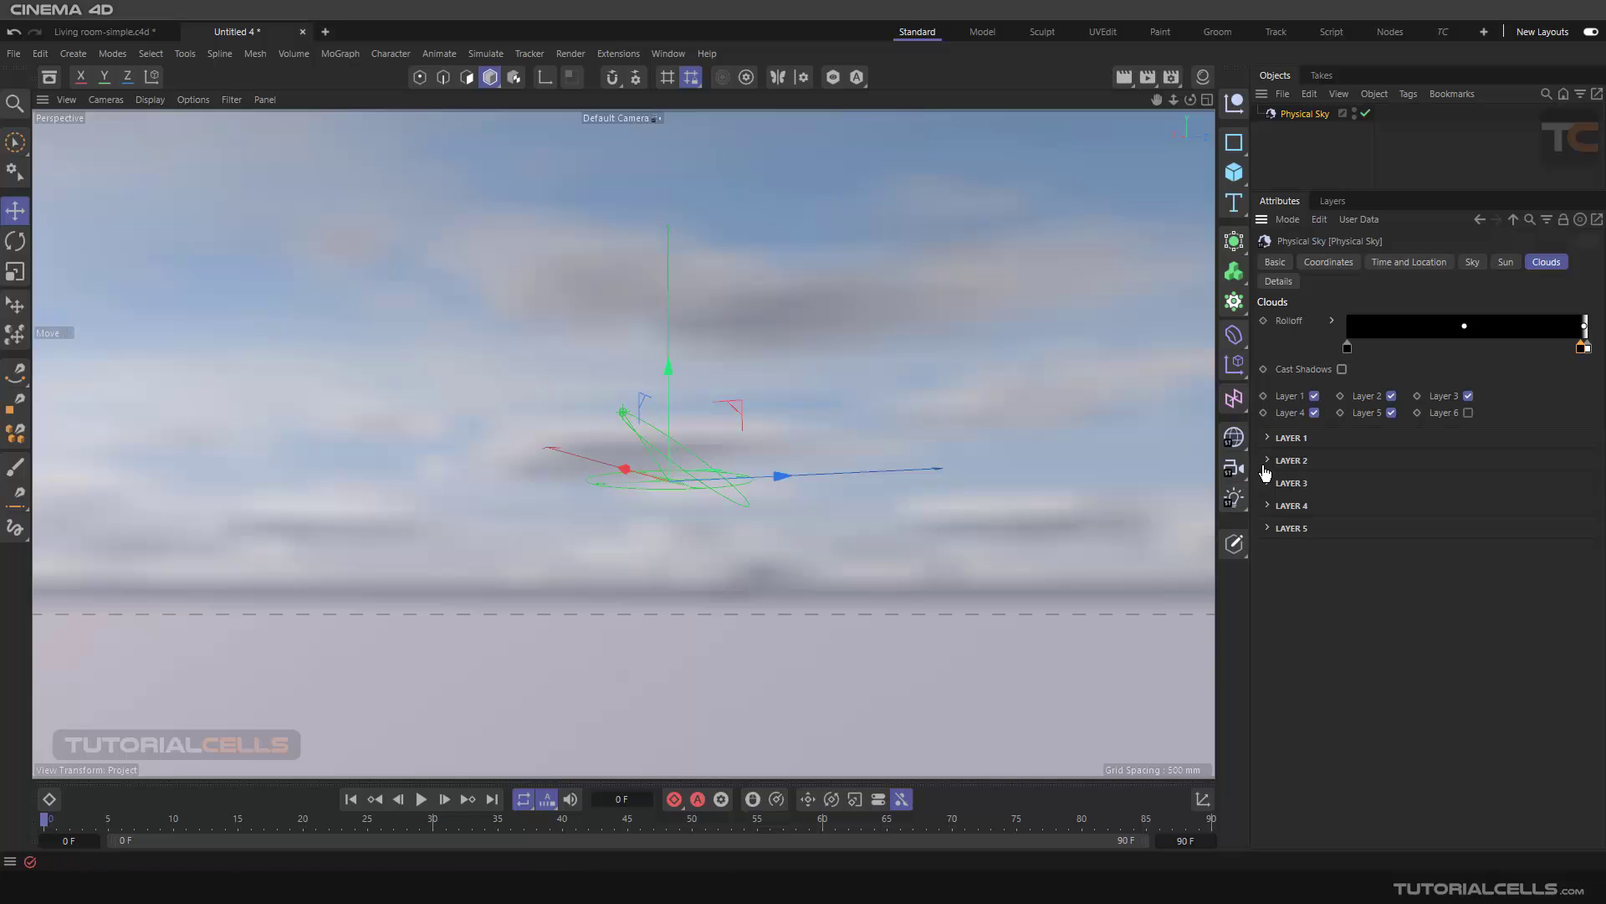
# - Compare the sky with and without cloud Layer 2, and expand the settings of Layer 2 and briefly Layer 3
pyautogui.click(1392, 395)
pyautogui.click(1391, 396)
pyautogui.click(1270, 460)
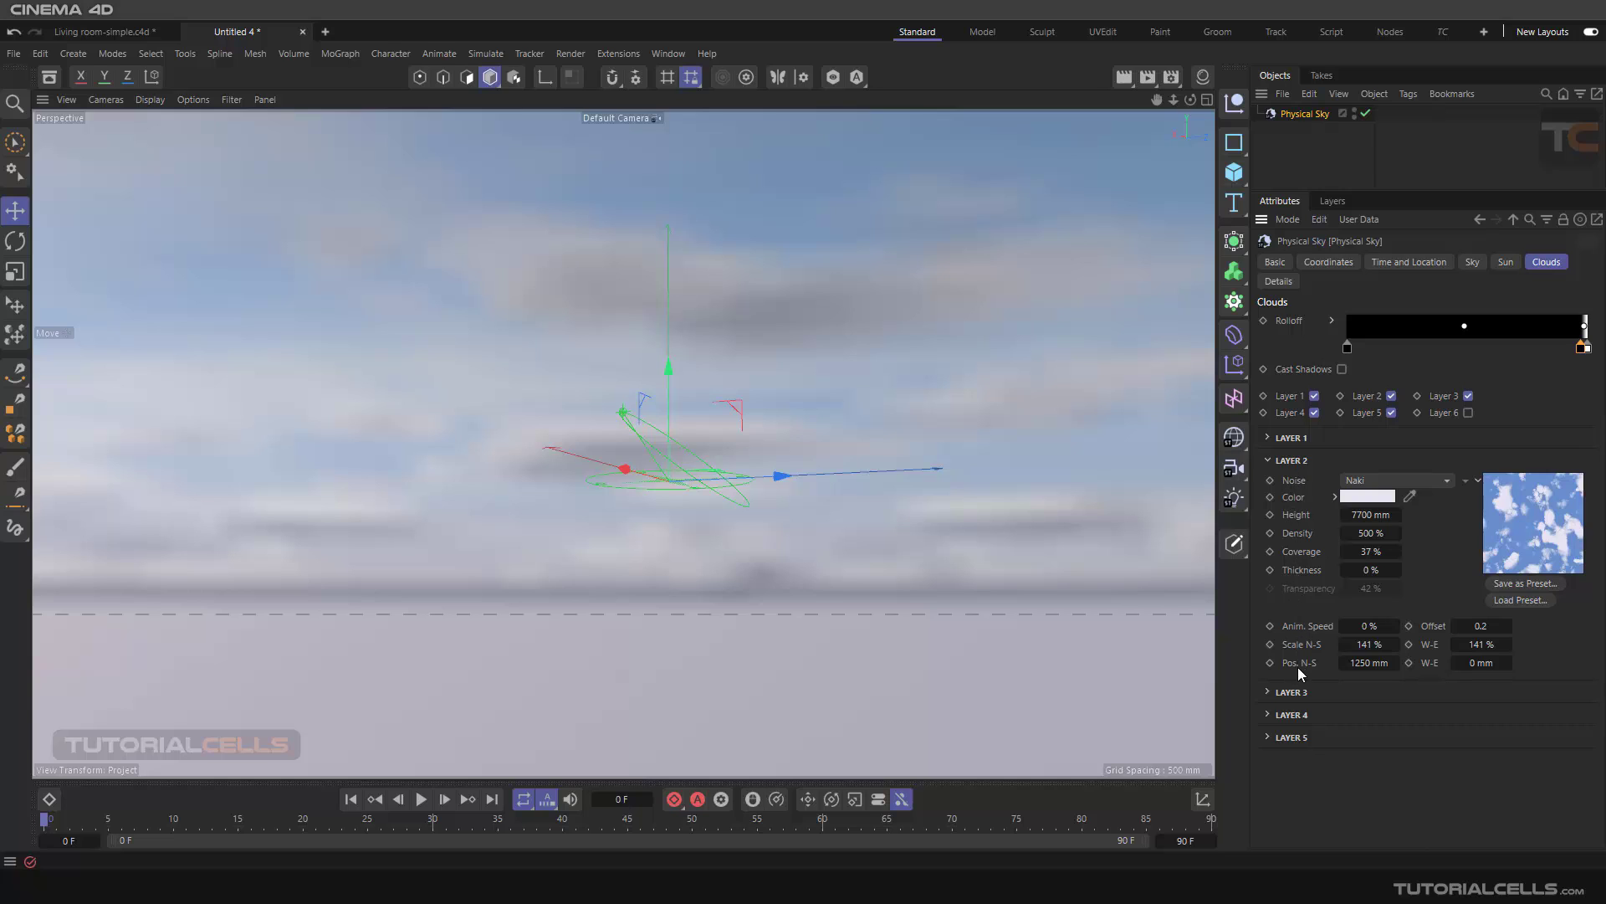
pyautogui.click(1269, 694)
pyautogui.click(1271, 693)
# - Review the noise types available for Layer 2 by name and as thumbnails, keeping Naki
pyautogui.click(1447, 480)
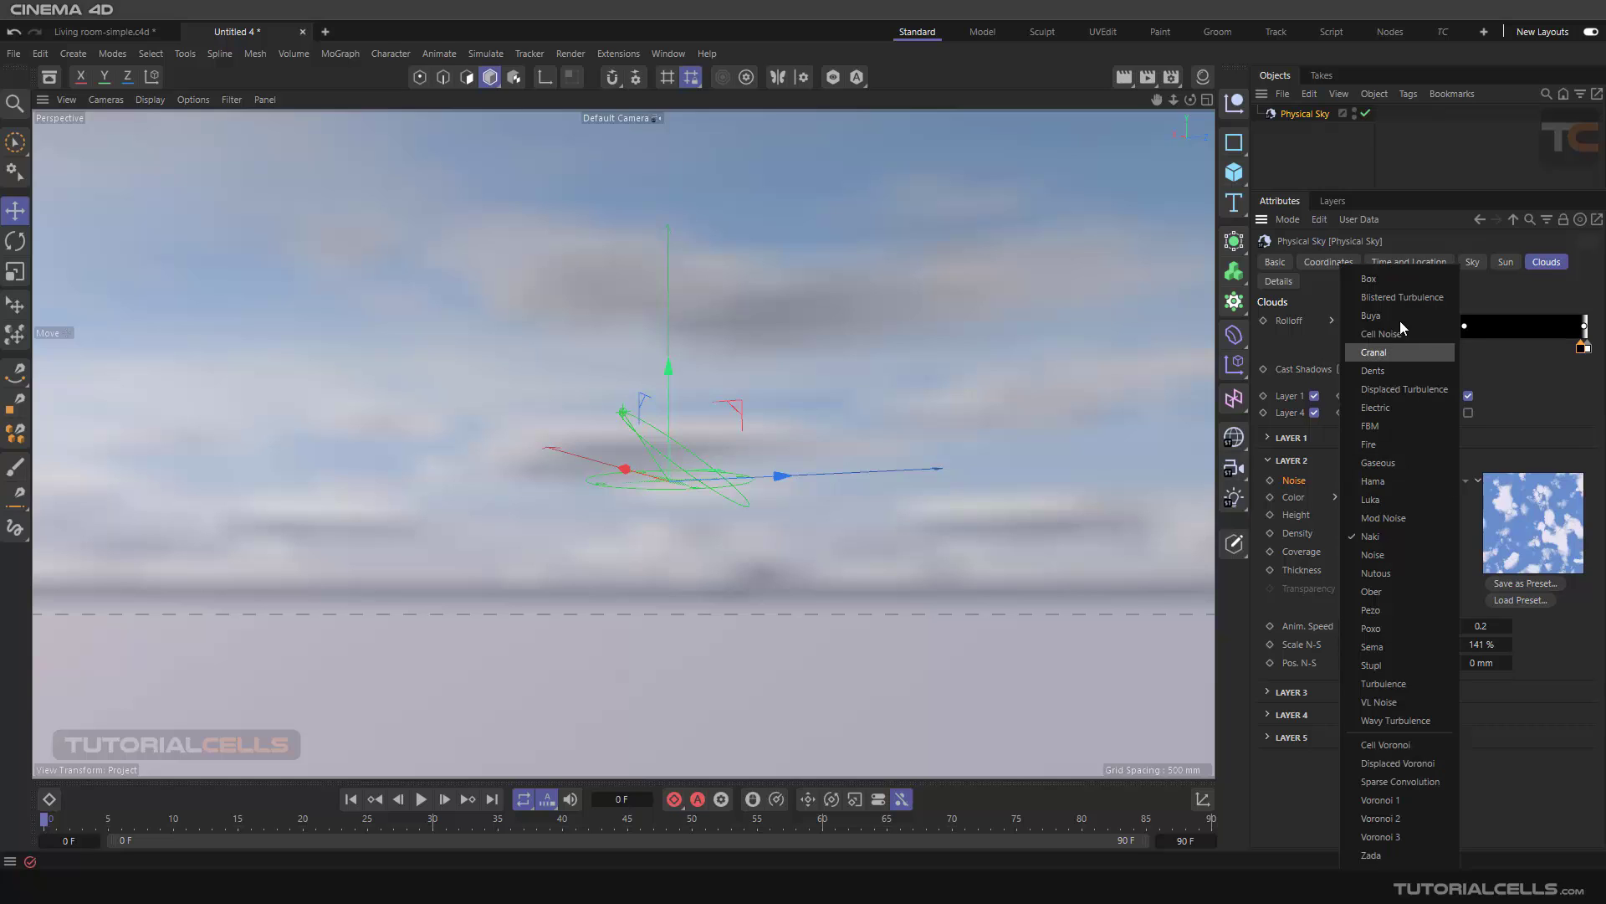
pyautogui.click(1468, 552)
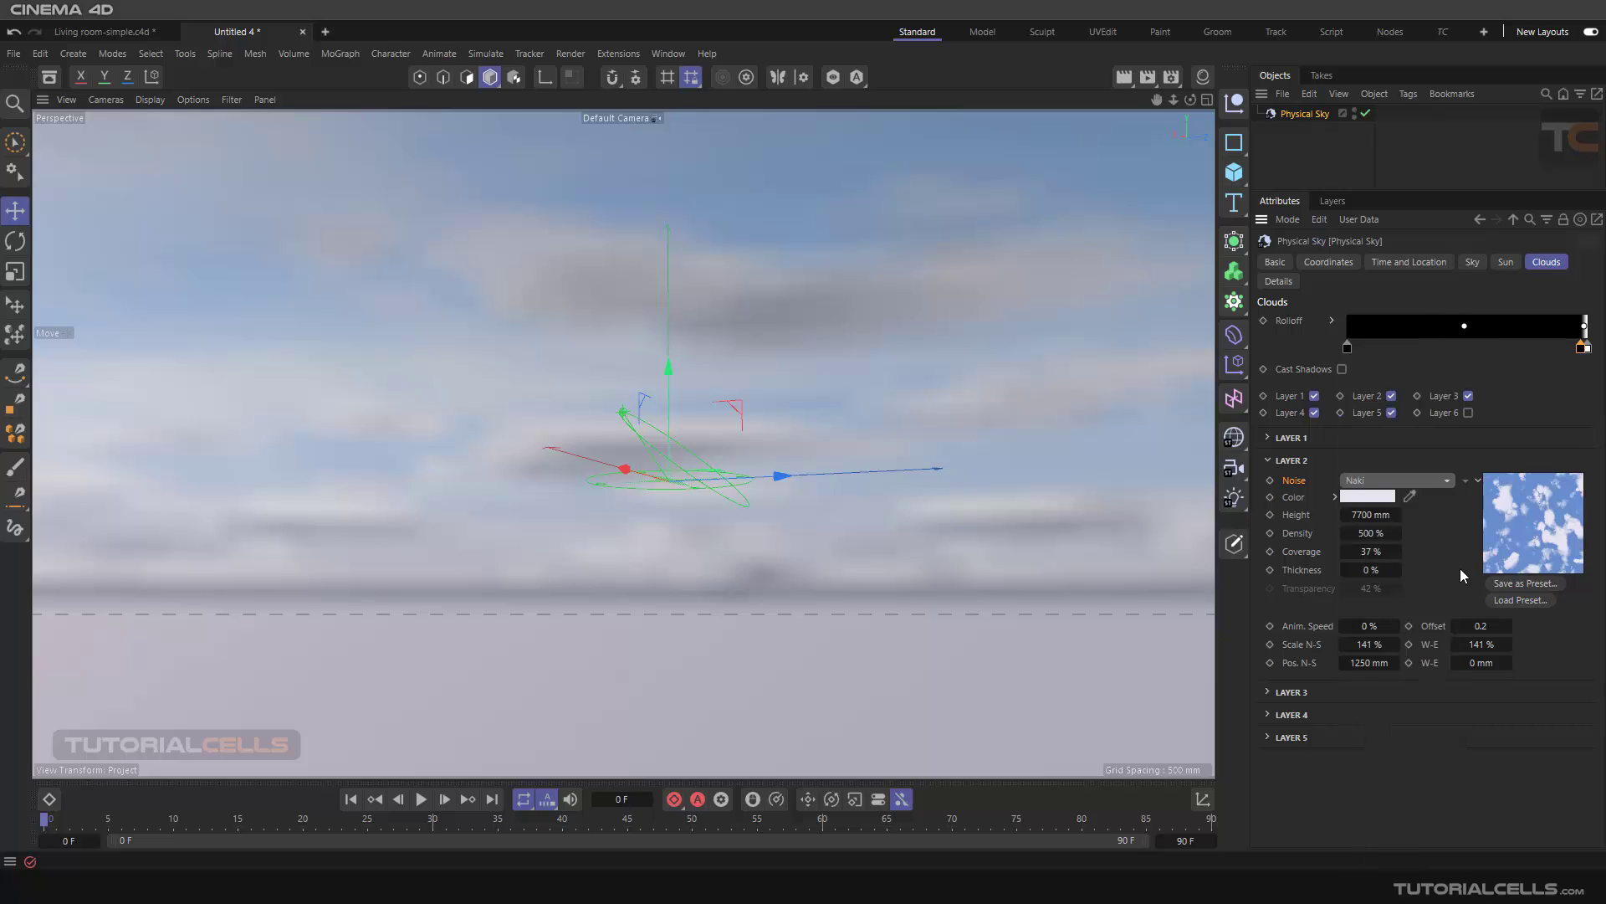
pyautogui.click(1466, 482)
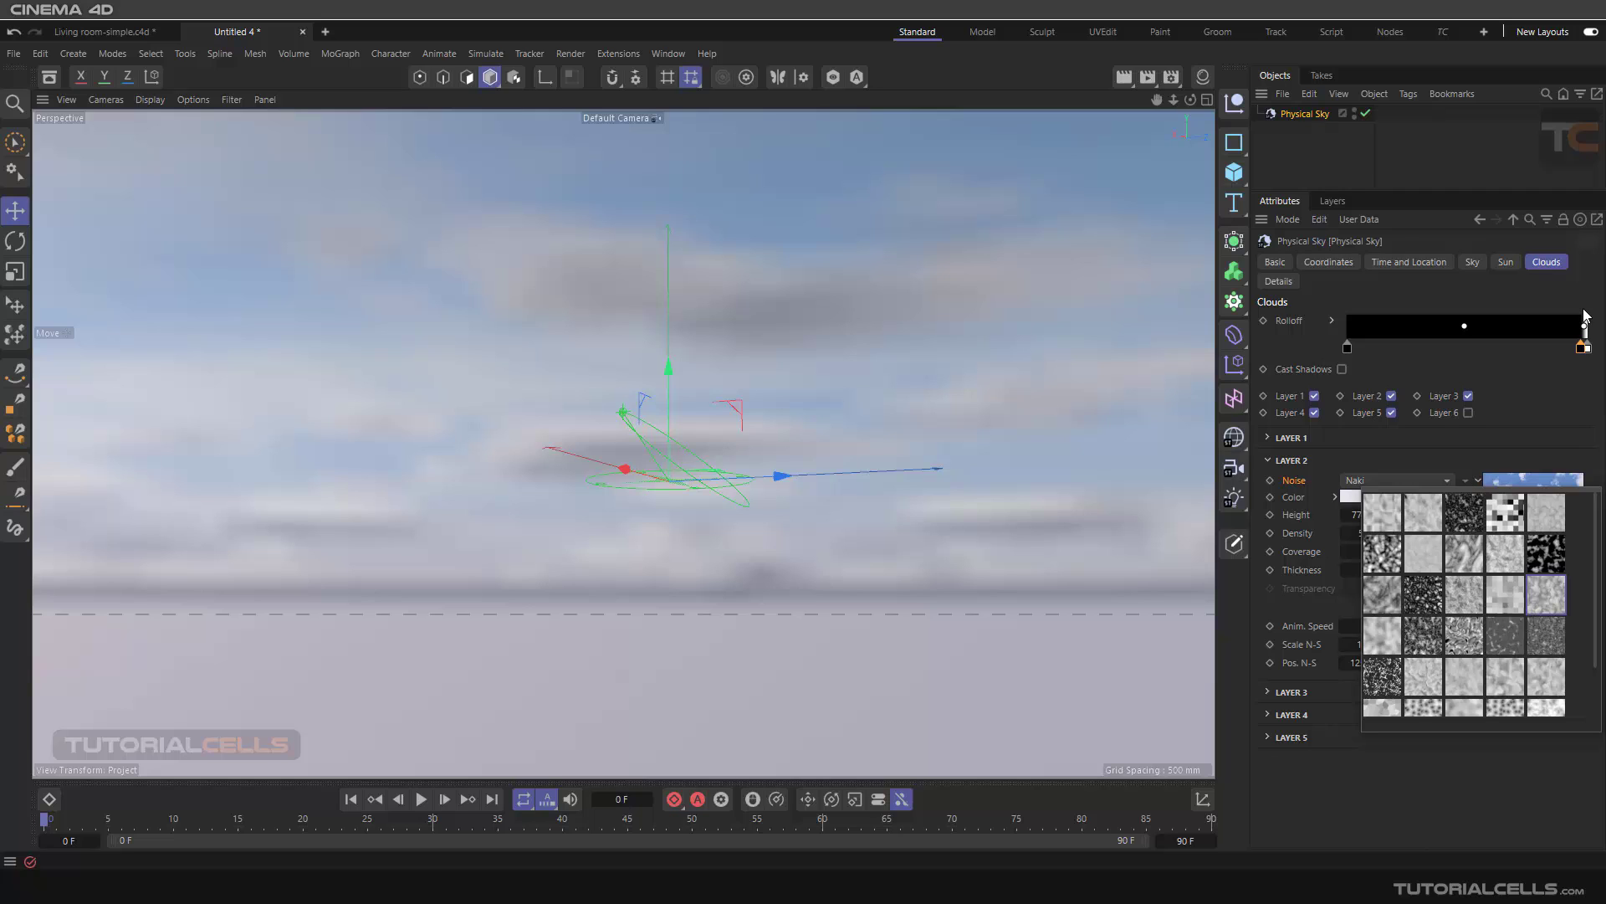
pyautogui.click(1544, 458)
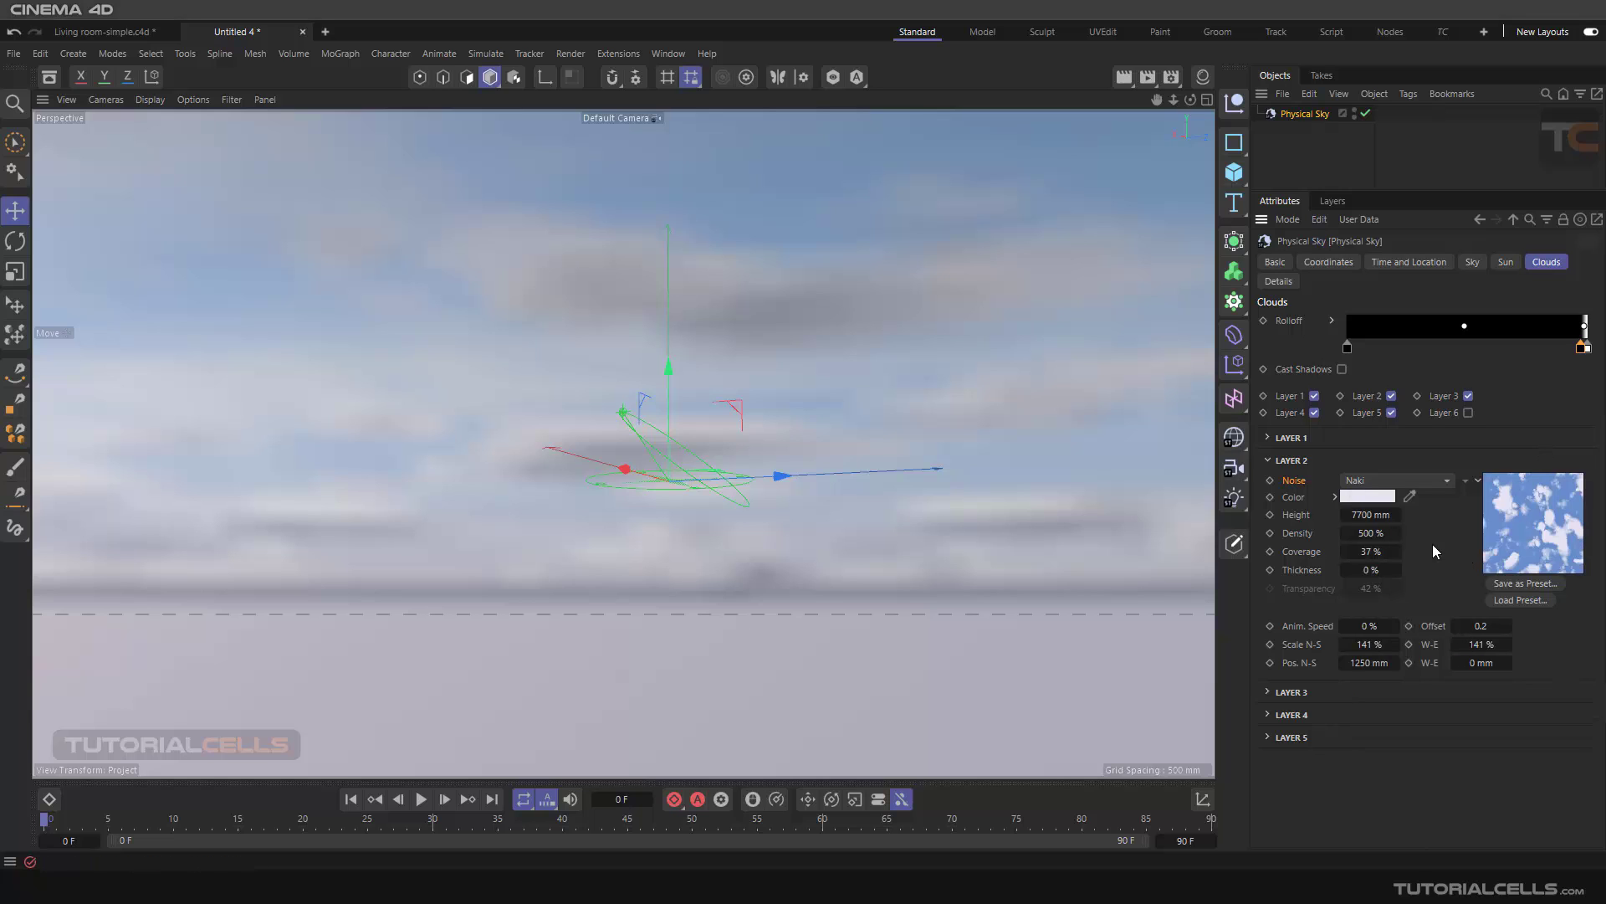
# - Set the cloud color of Layer 2 to purple, RGB 157, 128, 237
pyautogui.click(1352, 499)
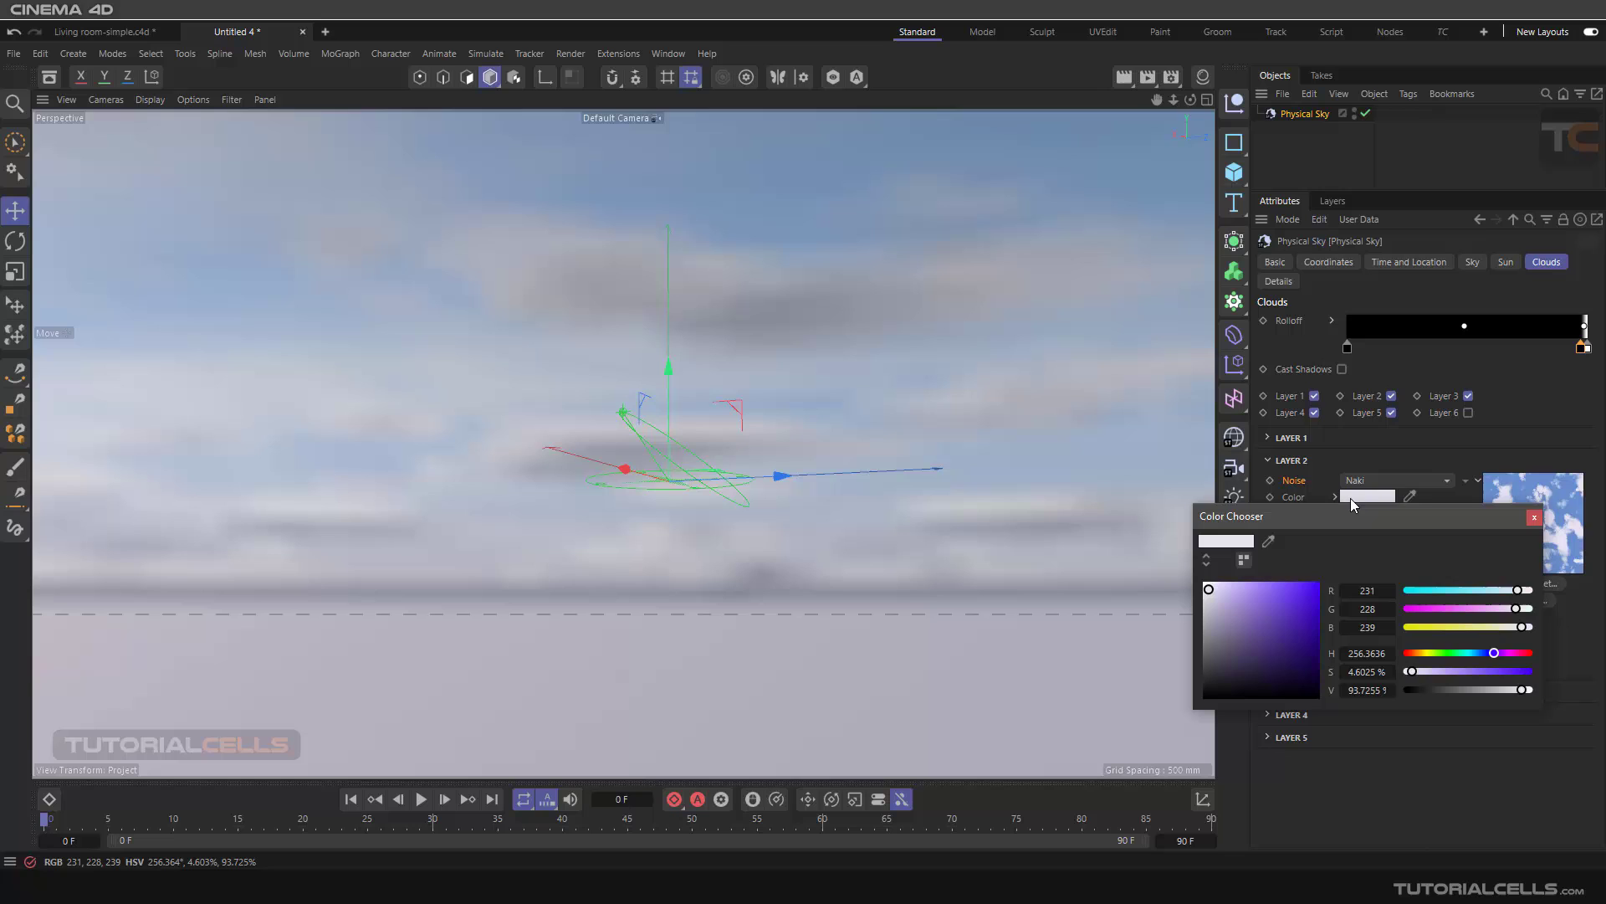
pyautogui.click(1250, 590)
pyautogui.moveTo(1250, 590); pyautogui.dragTo(1257, 590)
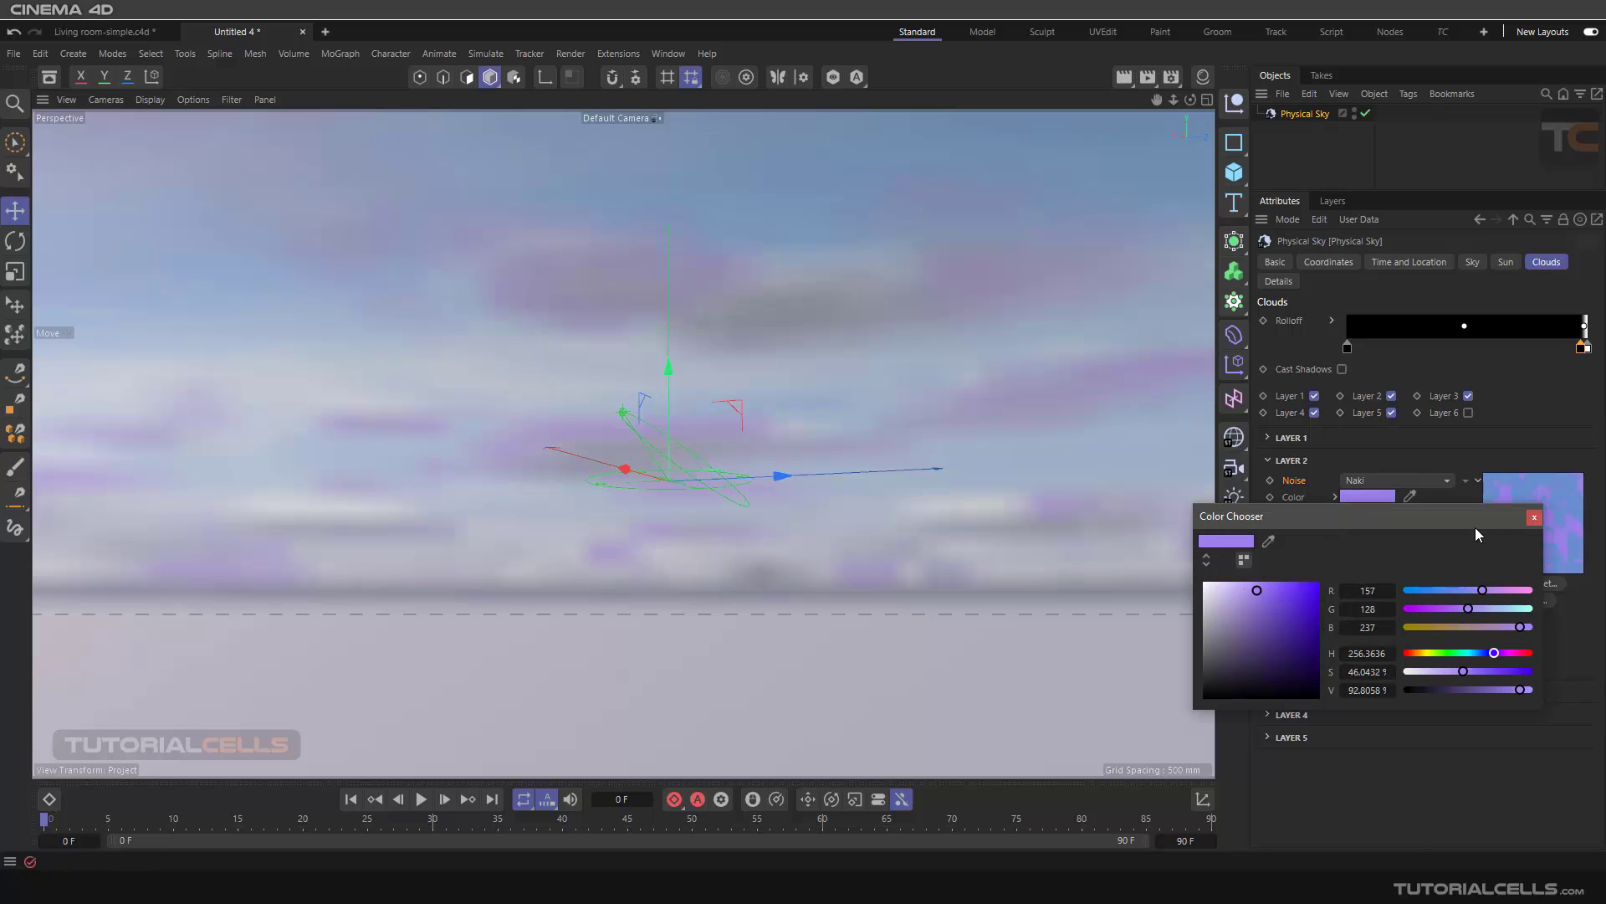
pyautogui.click(1534, 518)
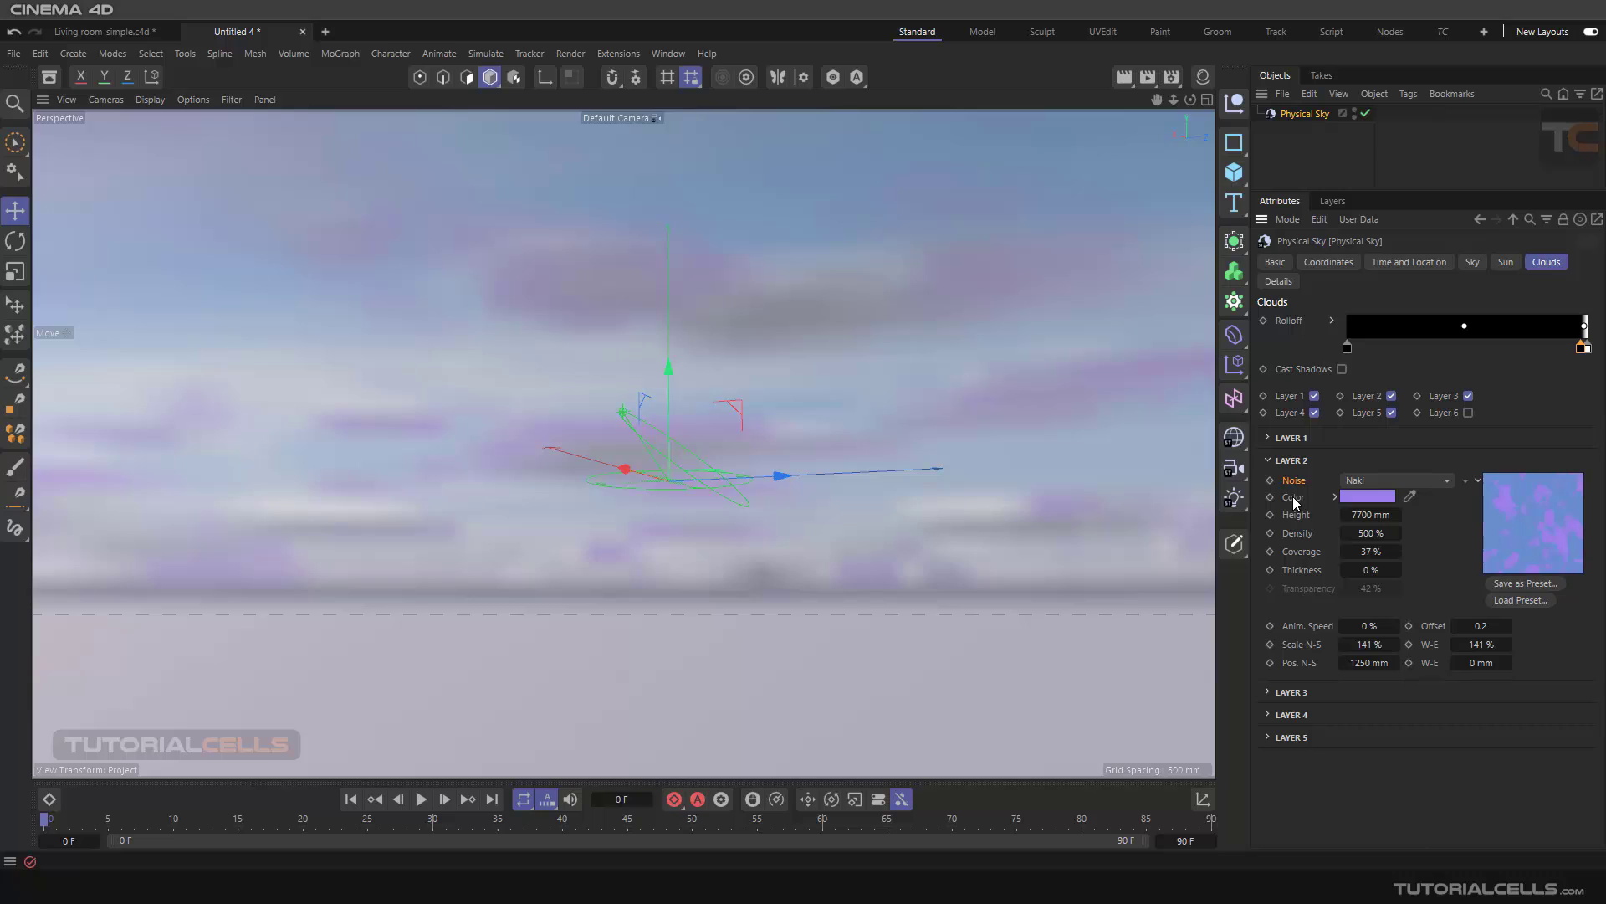
# - Enlarge the Layer 2 cloud preview to Large and restore it to its default size
pyautogui.rightClick(1509, 507)
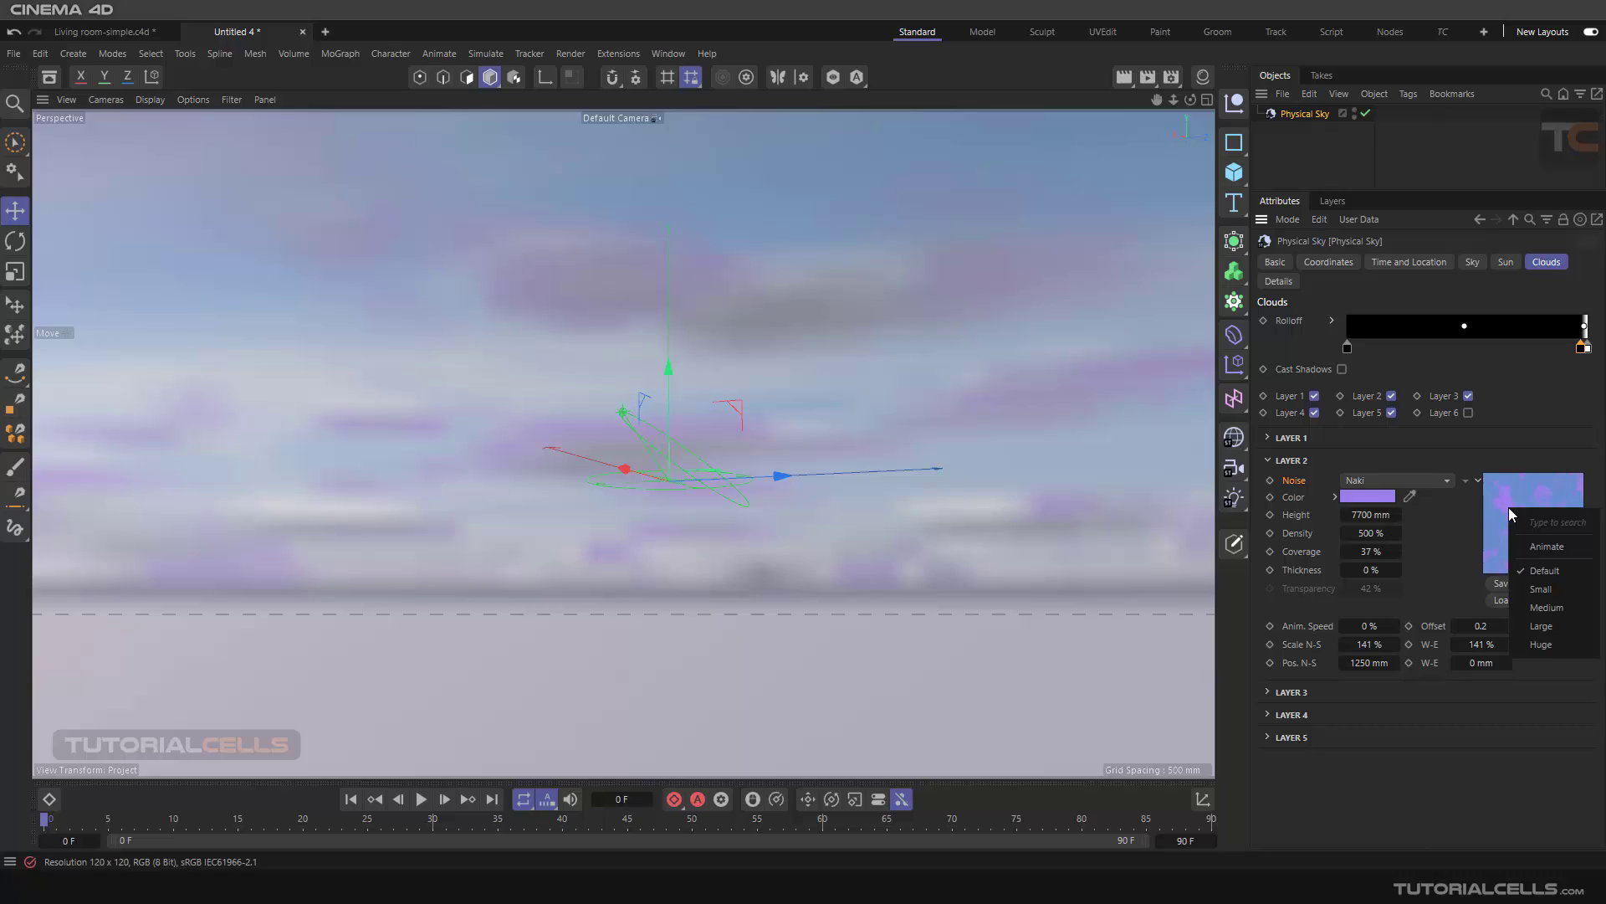
pyautogui.click(1536, 628)
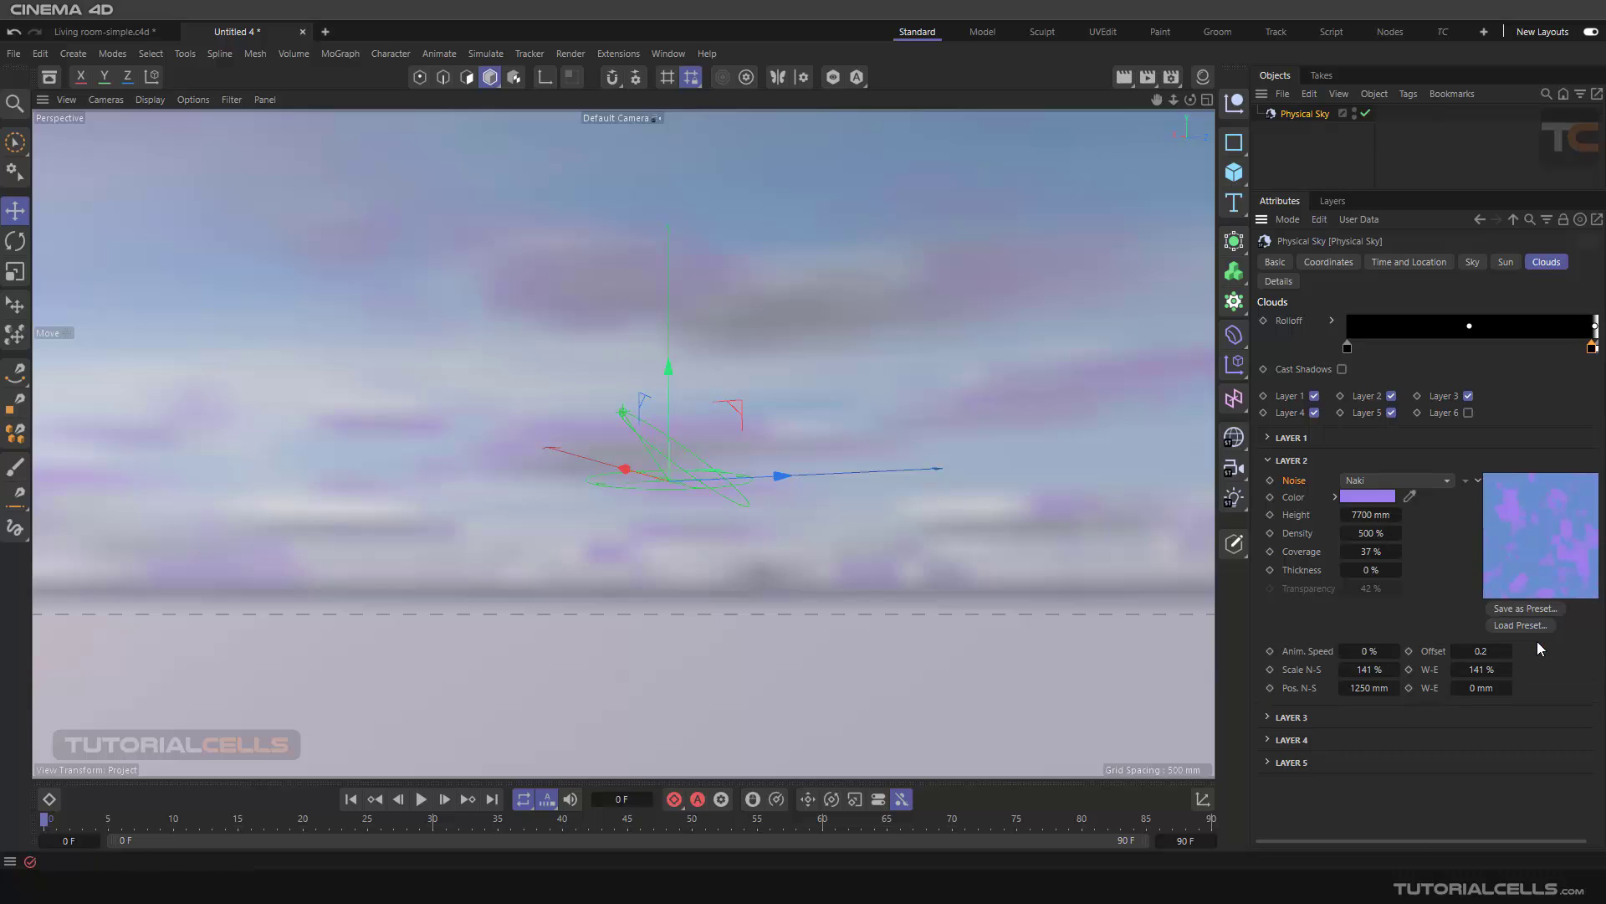
pyautogui.rightClick(1523, 558)
pyautogui.click(1495, 617)
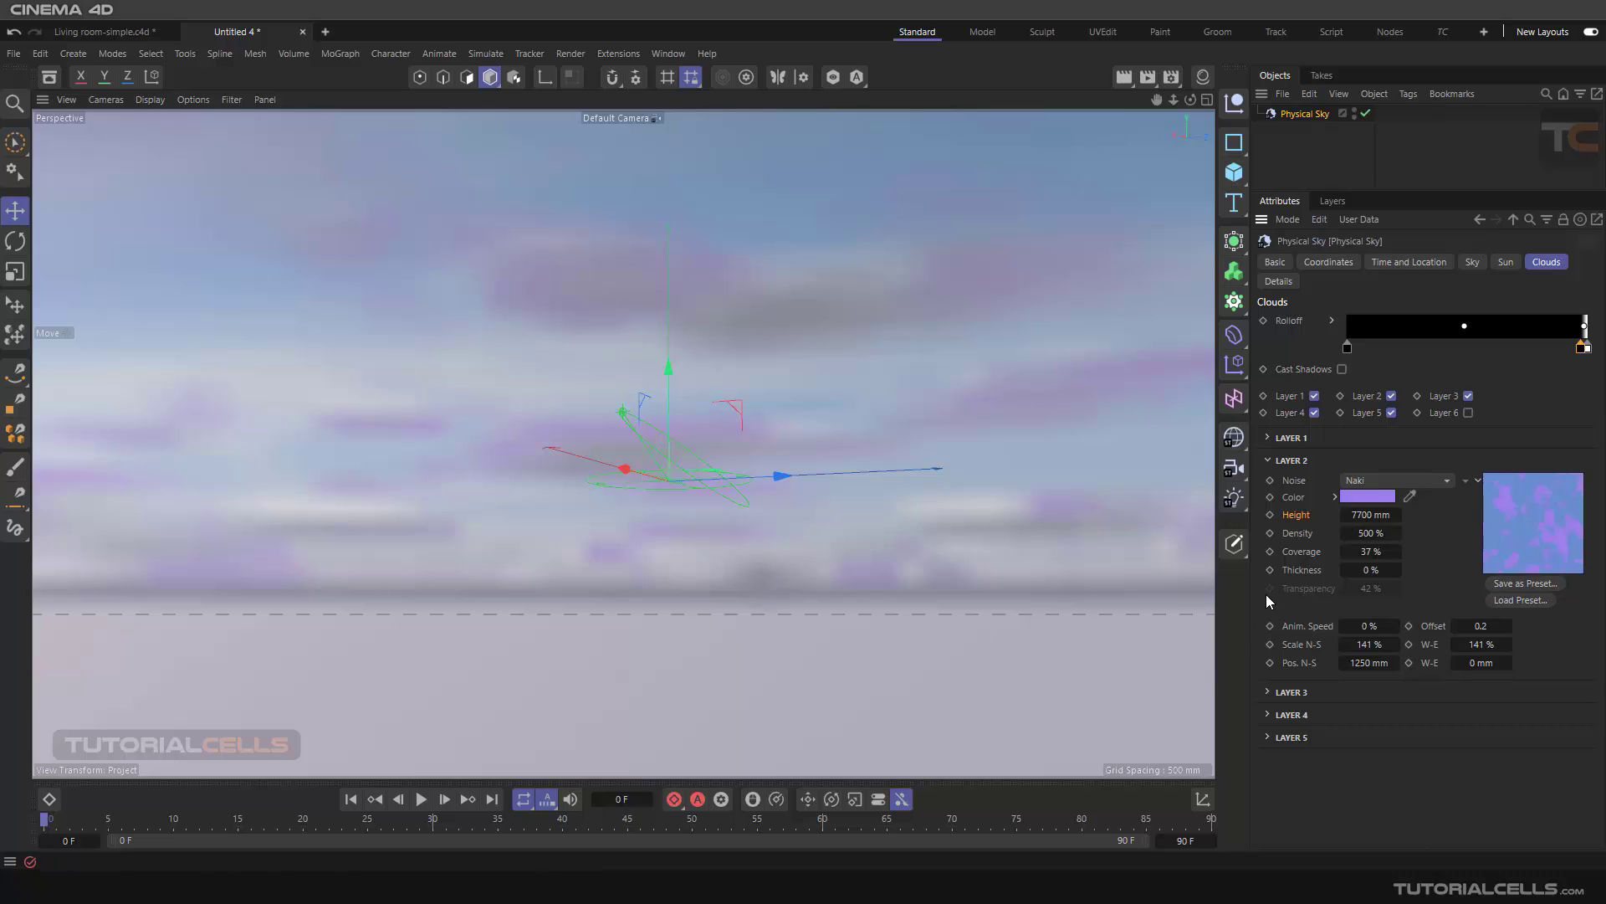
# - Examine the color, height and density settings of cloud Layer 3 and collapse the section
pyautogui.click(1267, 692)
pyautogui.scroll(-3, 1339, 717)
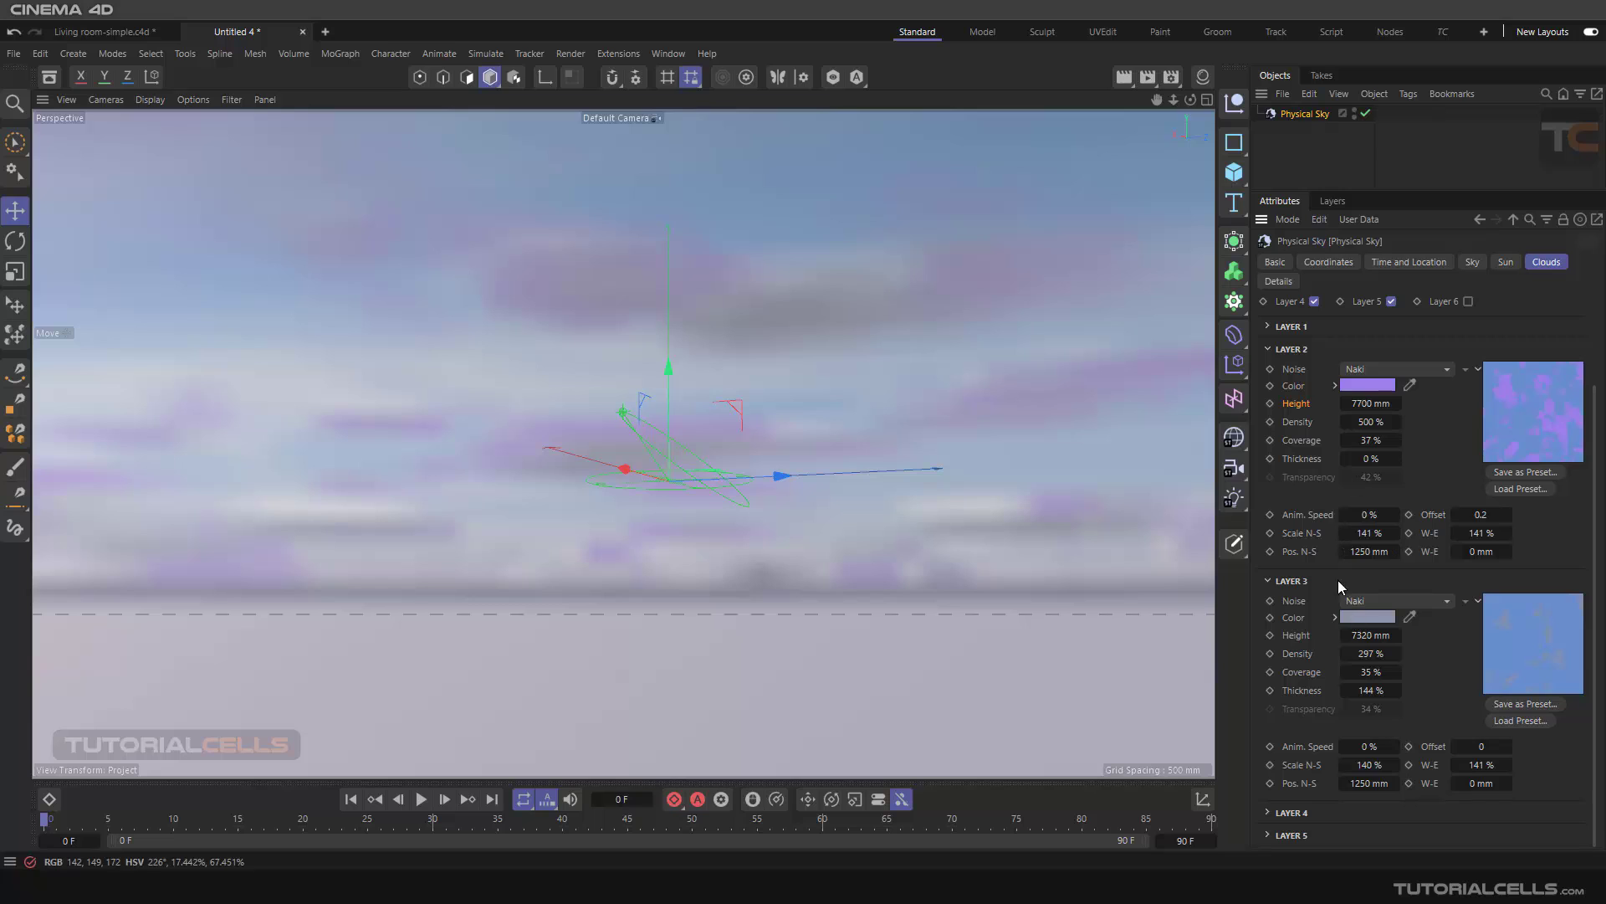
pyautogui.click(1269, 582)
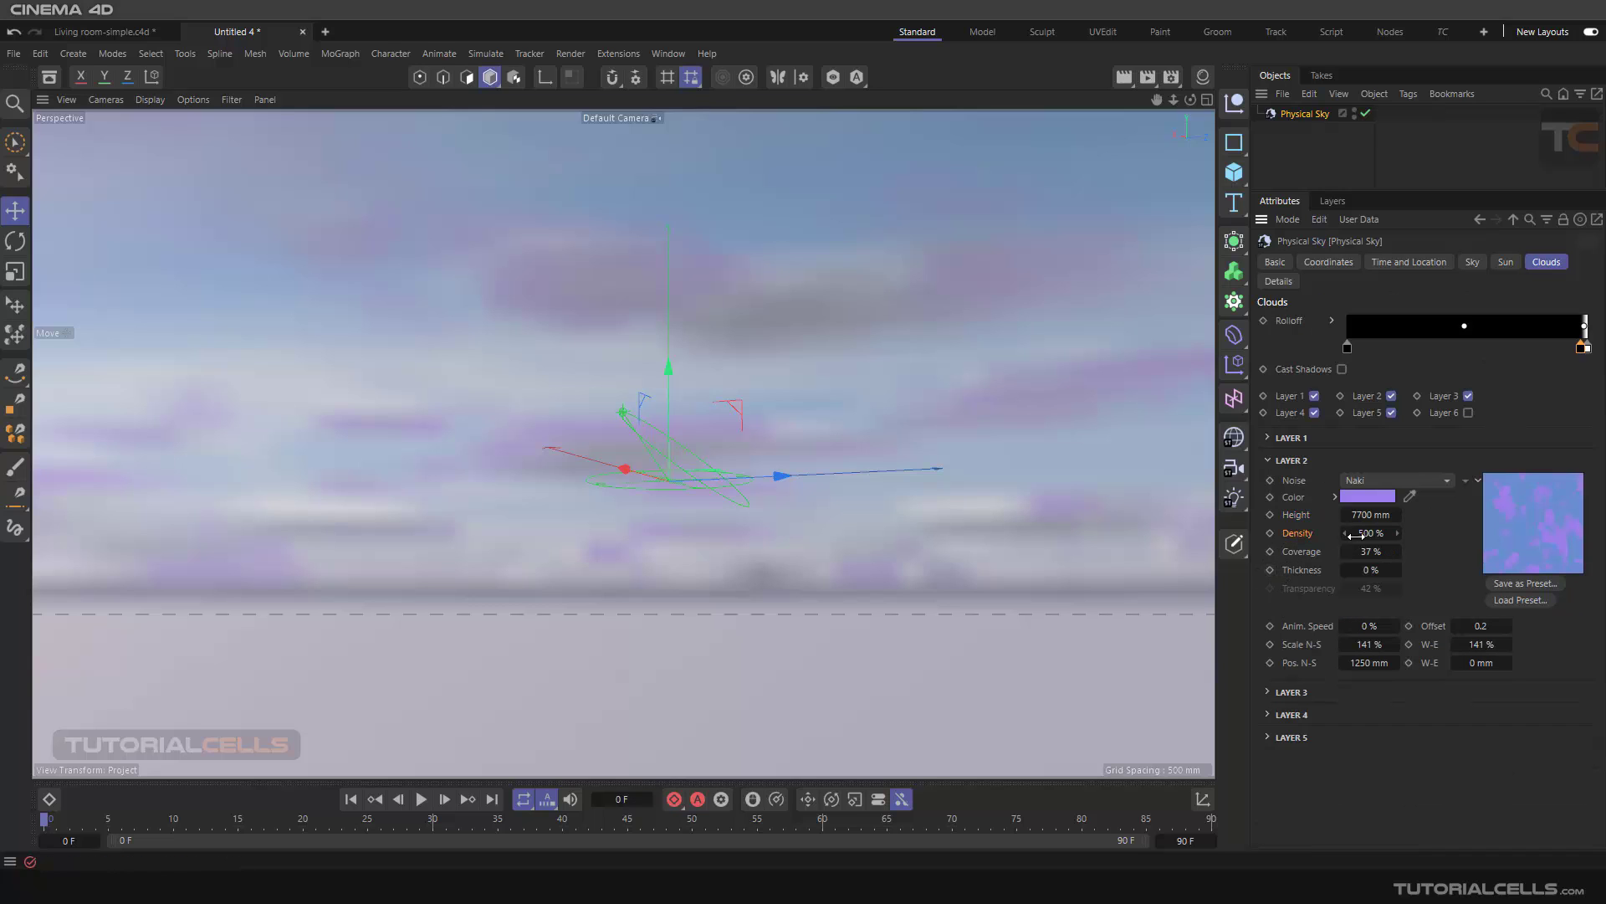
# - Try raising Layer 2's density, and set its cloud color to white, RGB 255, 255, 255
pyautogui.moveTo(1355, 535); pyautogui.dragTo(1380, 535)
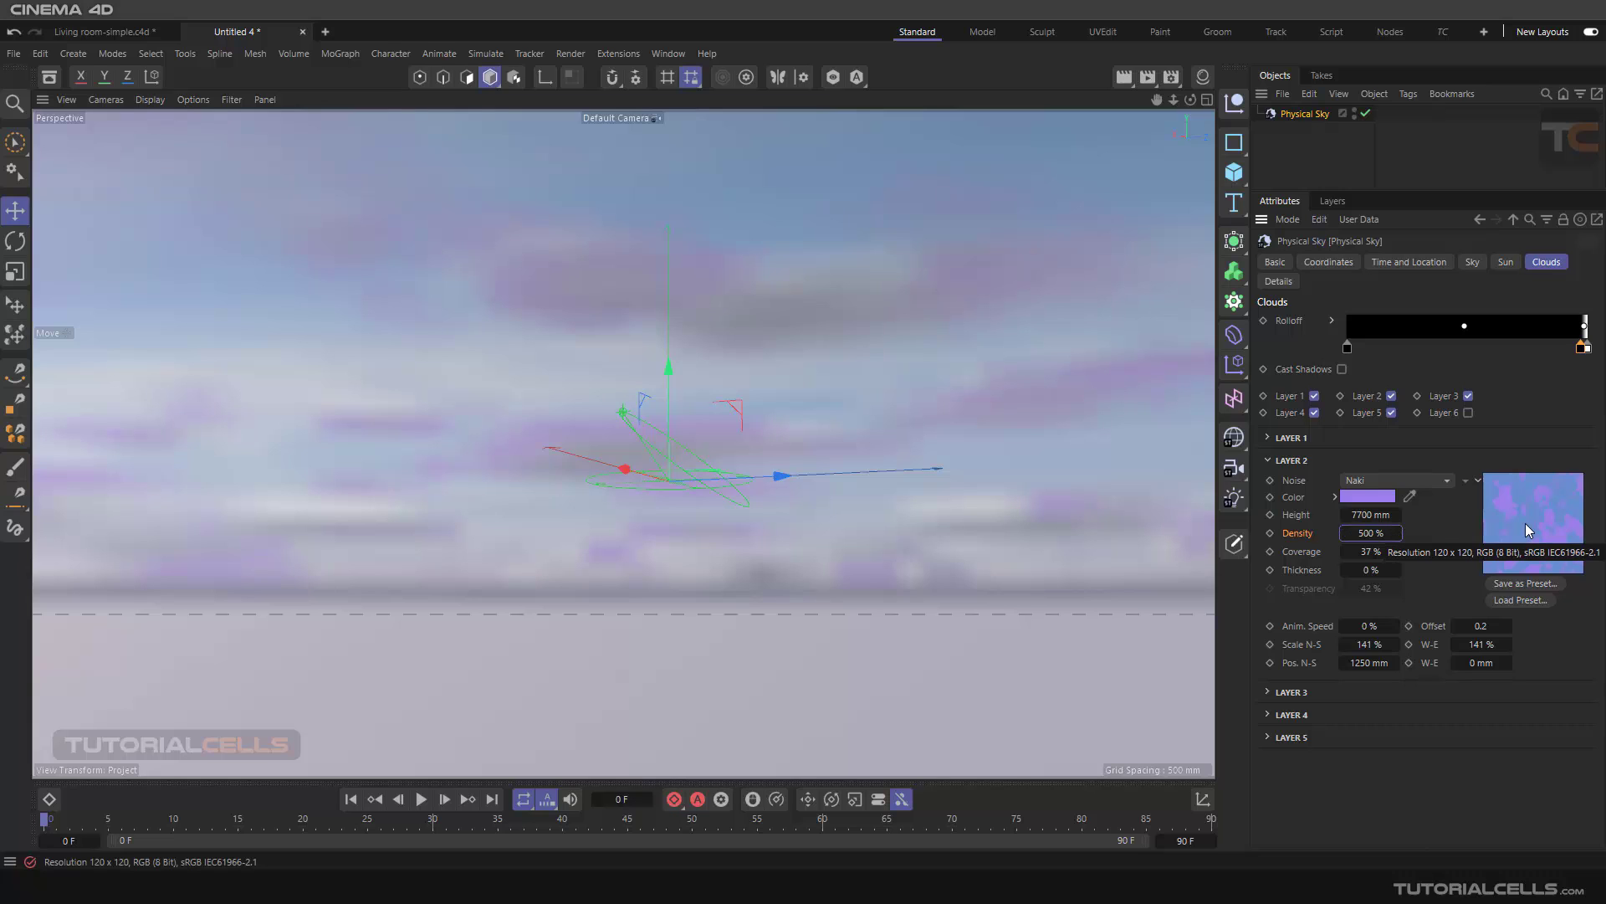
pyautogui.click(1372, 496)
pyautogui.moveTo(1209, 588); pyautogui.dragTo(1201, 579)
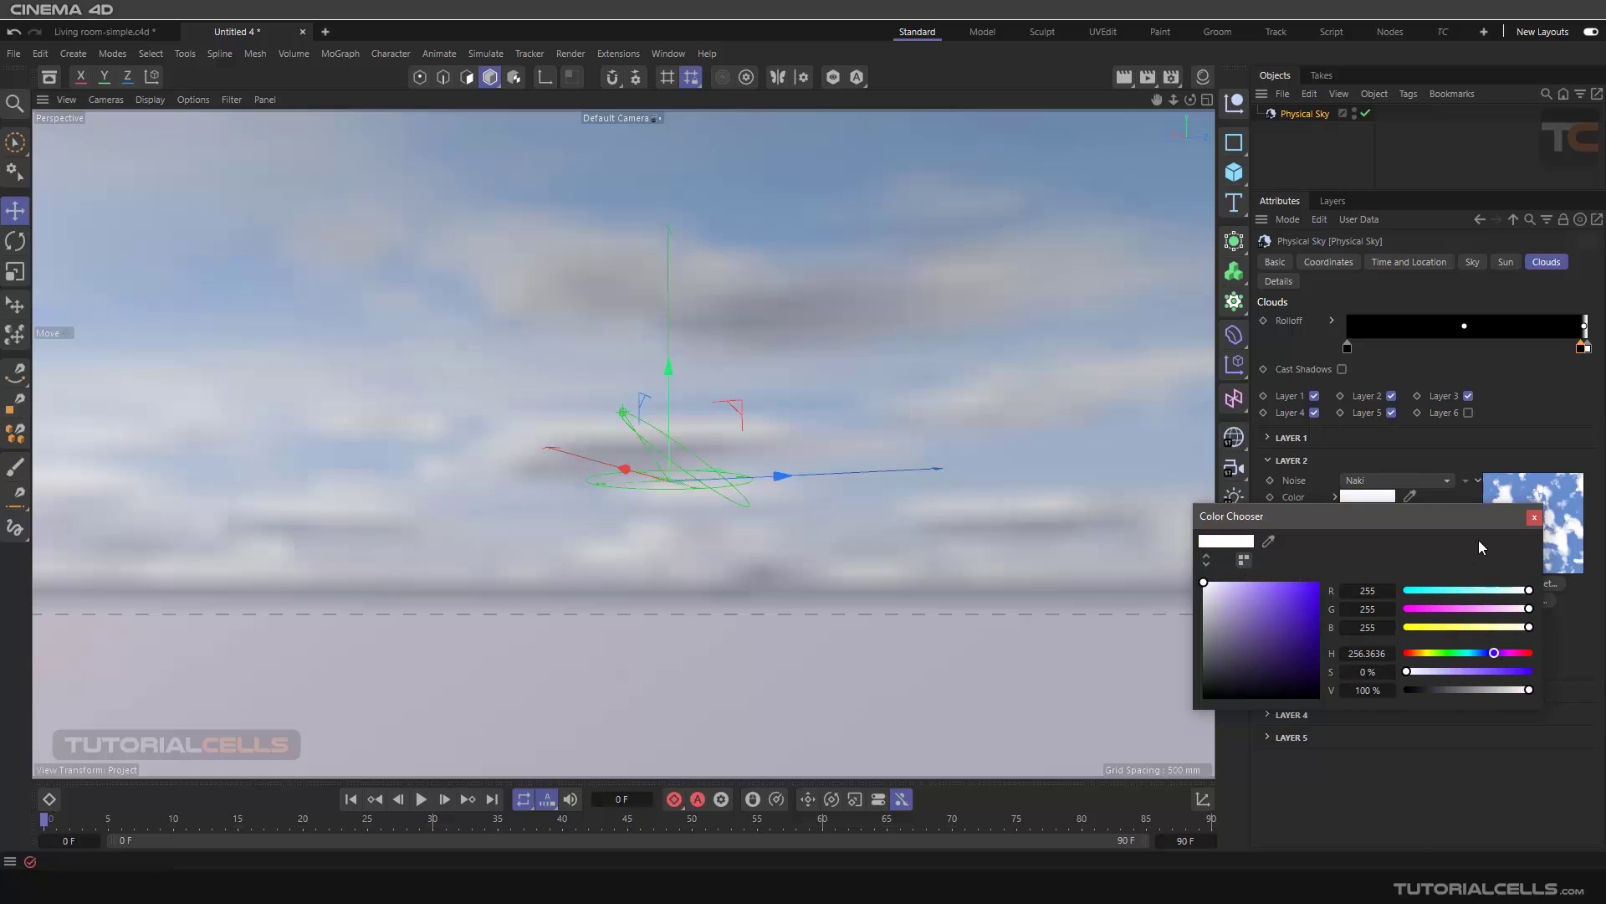
pyautogui.click(1531, 518)
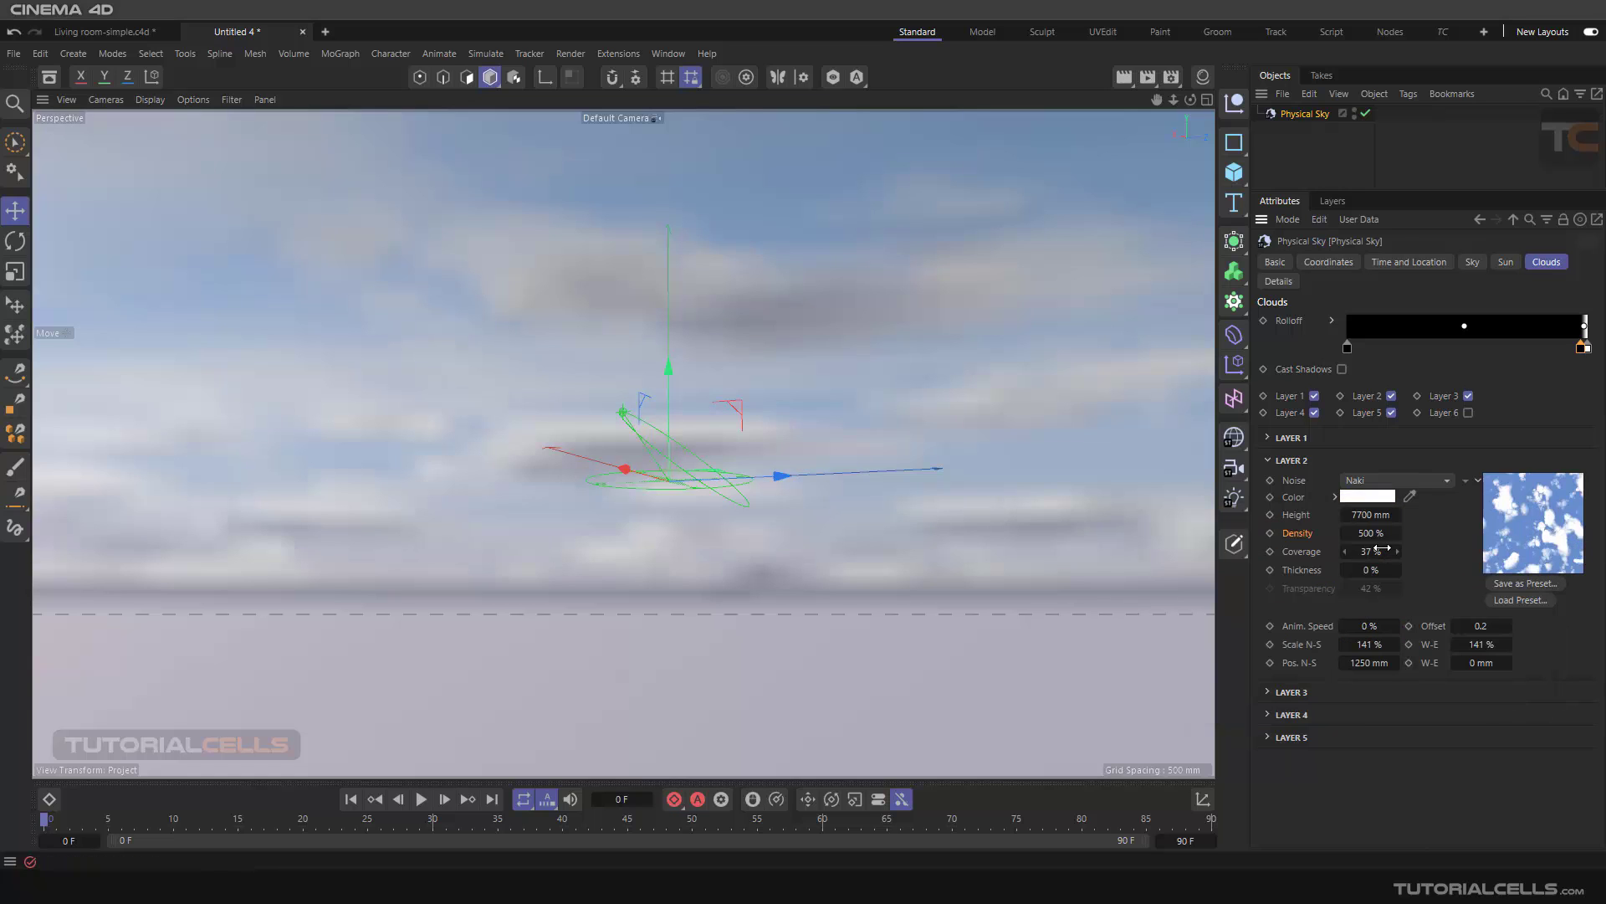
# - Try raising Layer 2's density and coverage, and undo the coverage change
pyautogui.moveTo(1368, 534); pyautogui.dragTo(1398, 533)
pyautogui.moveTo(1361, 553); pyautogui.dragTo(1368, 553)
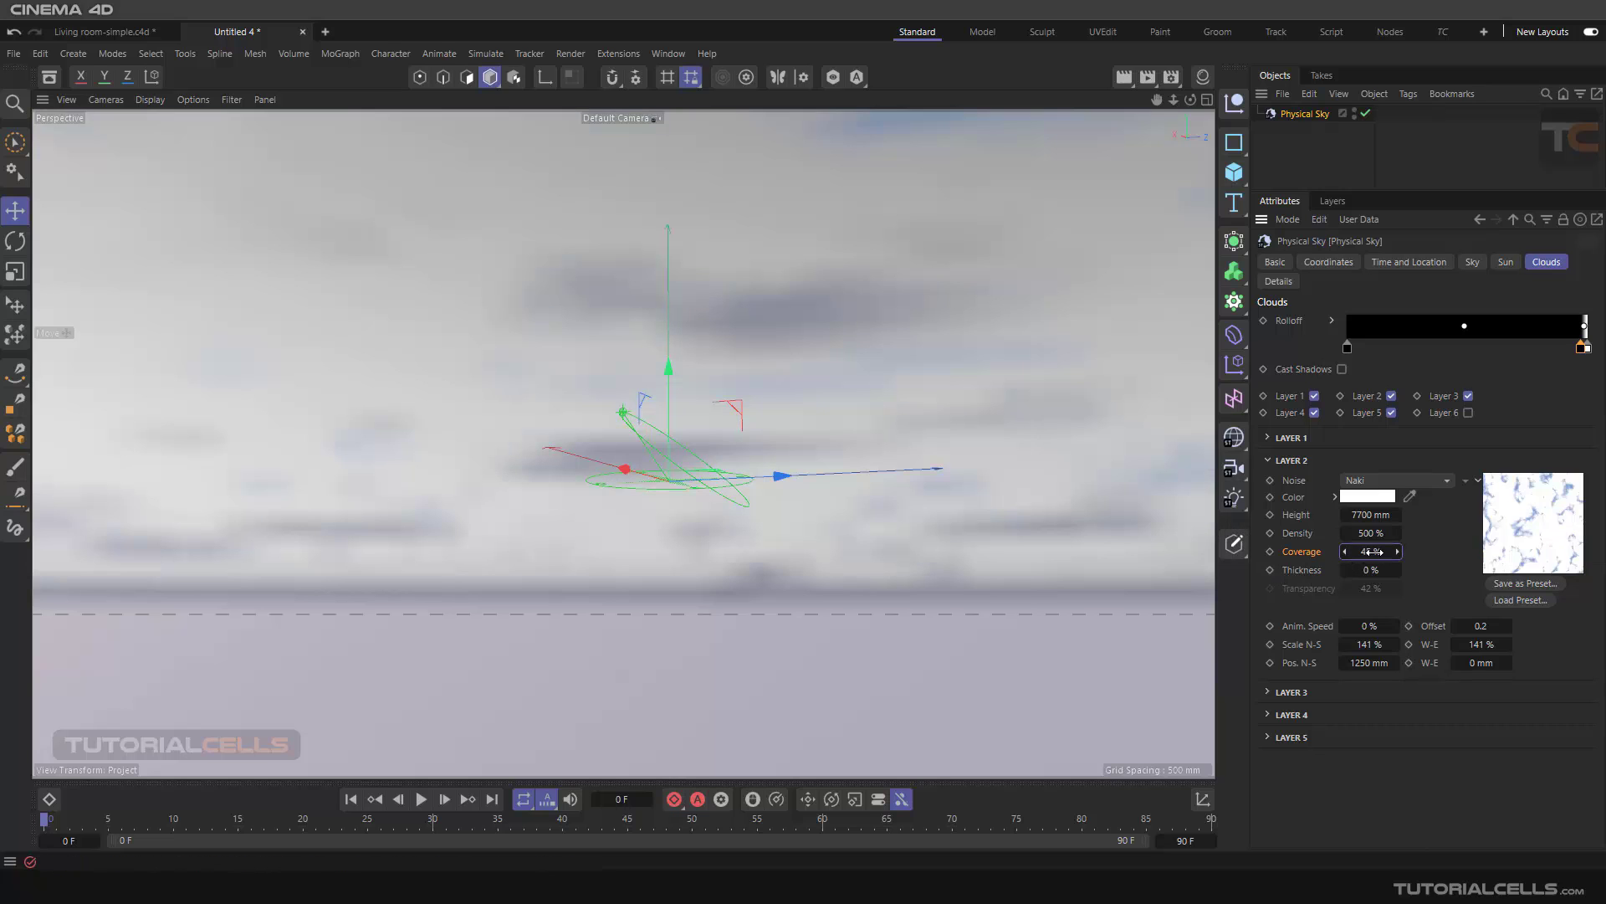
pyautogui.hotkey('ctrl', 'z')
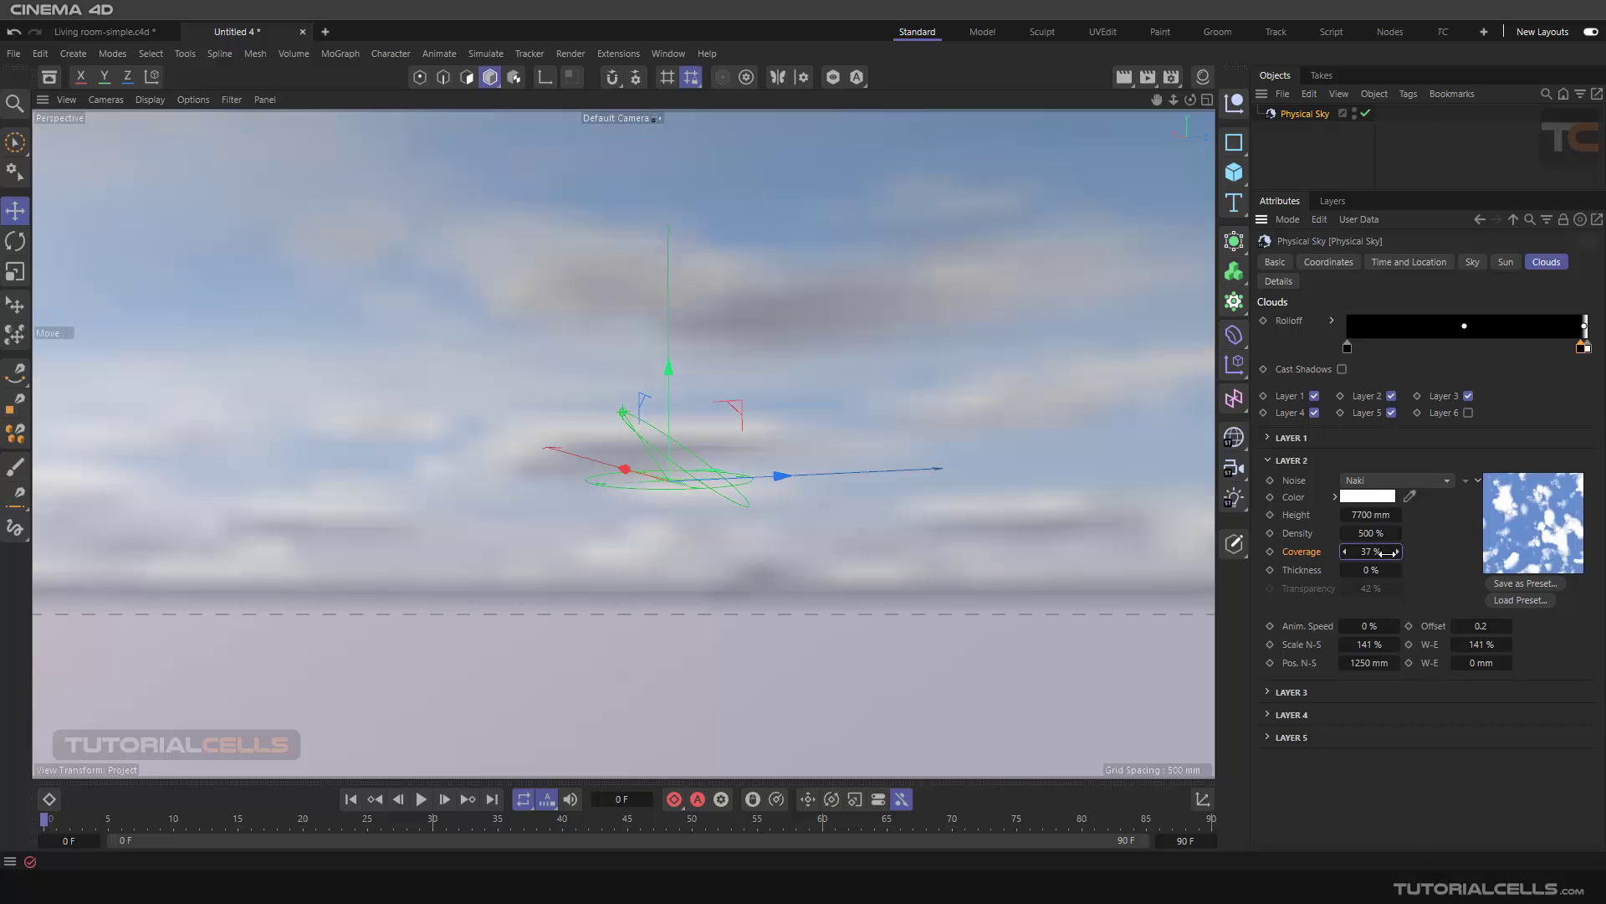
# - Select Layer 2's Thickness setting and view the reference image of a cloud-filled sky in Photos
pyautogui.click(1298, 572)
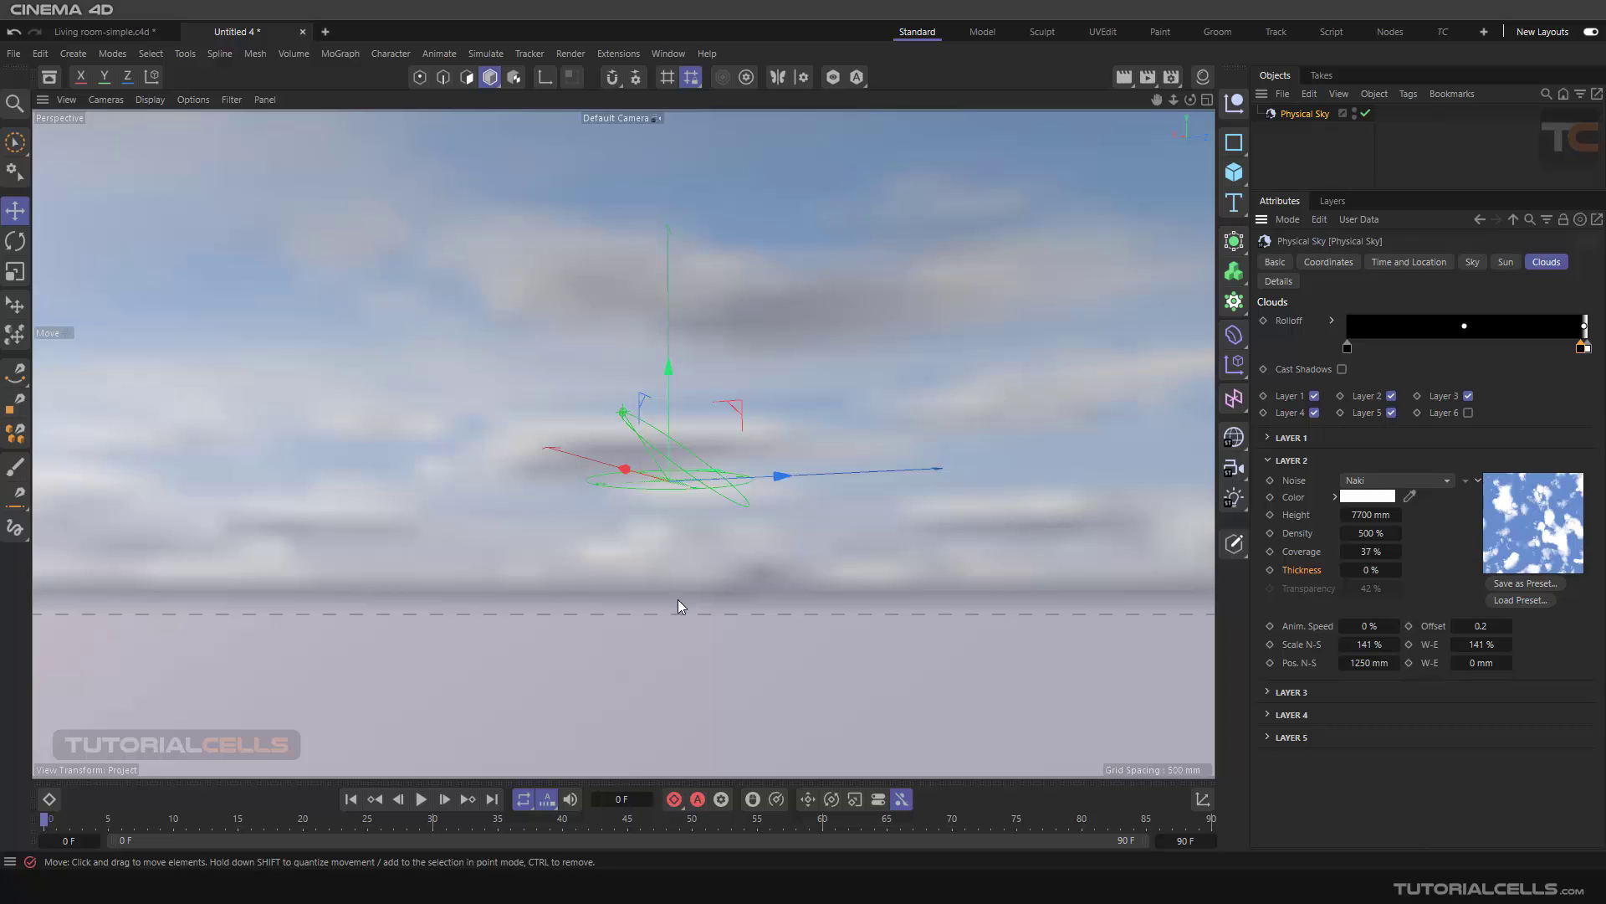
pyautogui.click(758, 887)
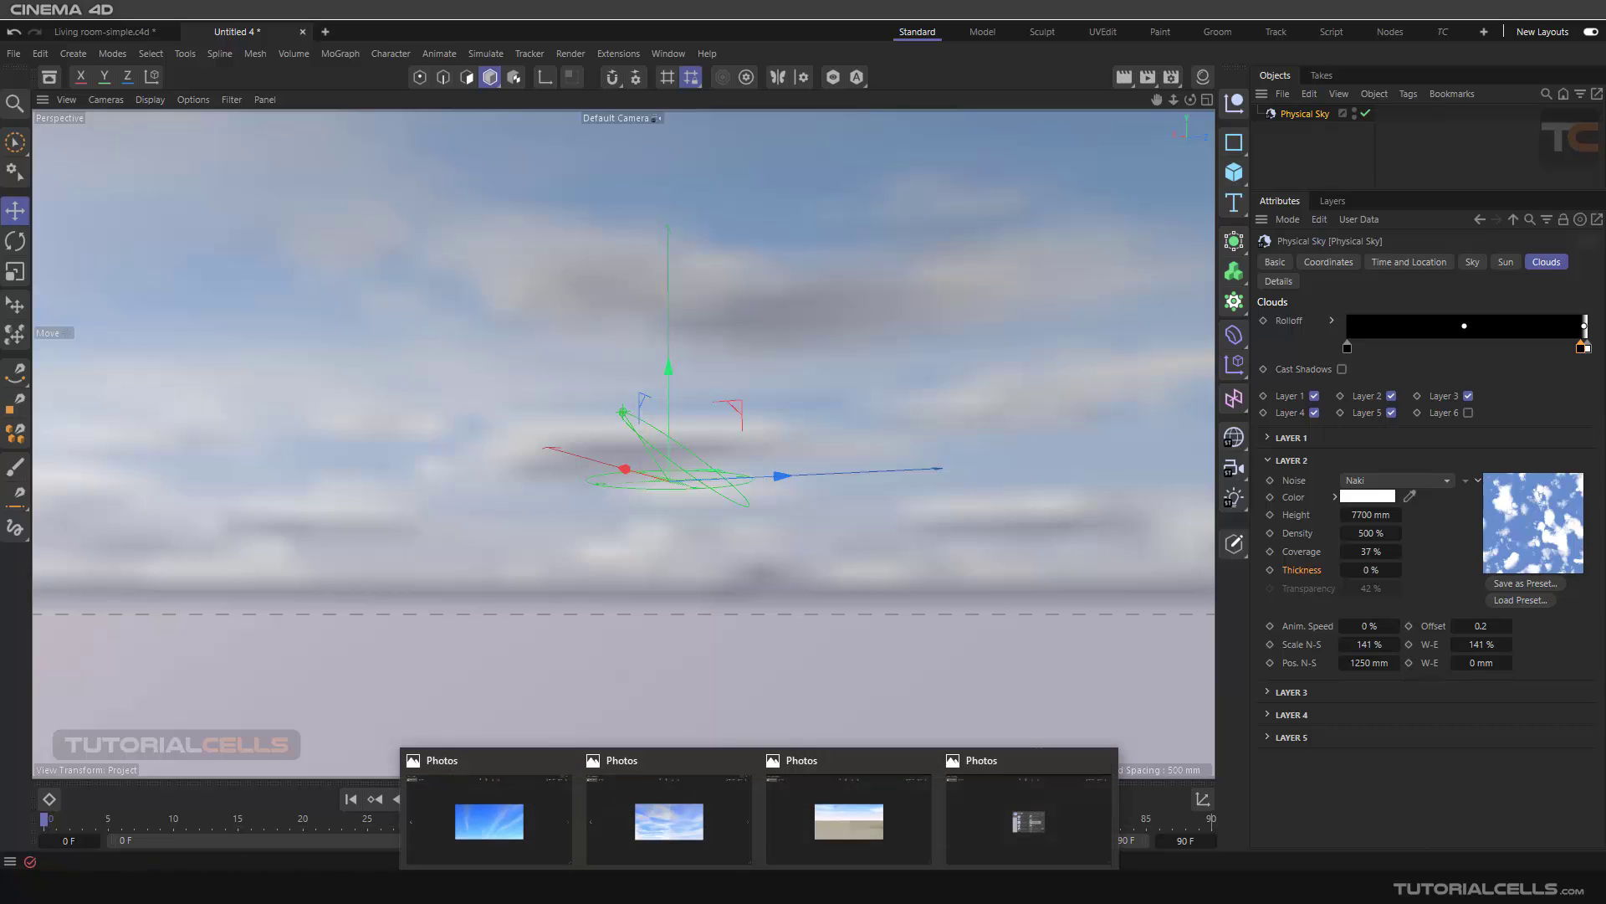
pyautogui.click(689, 828)
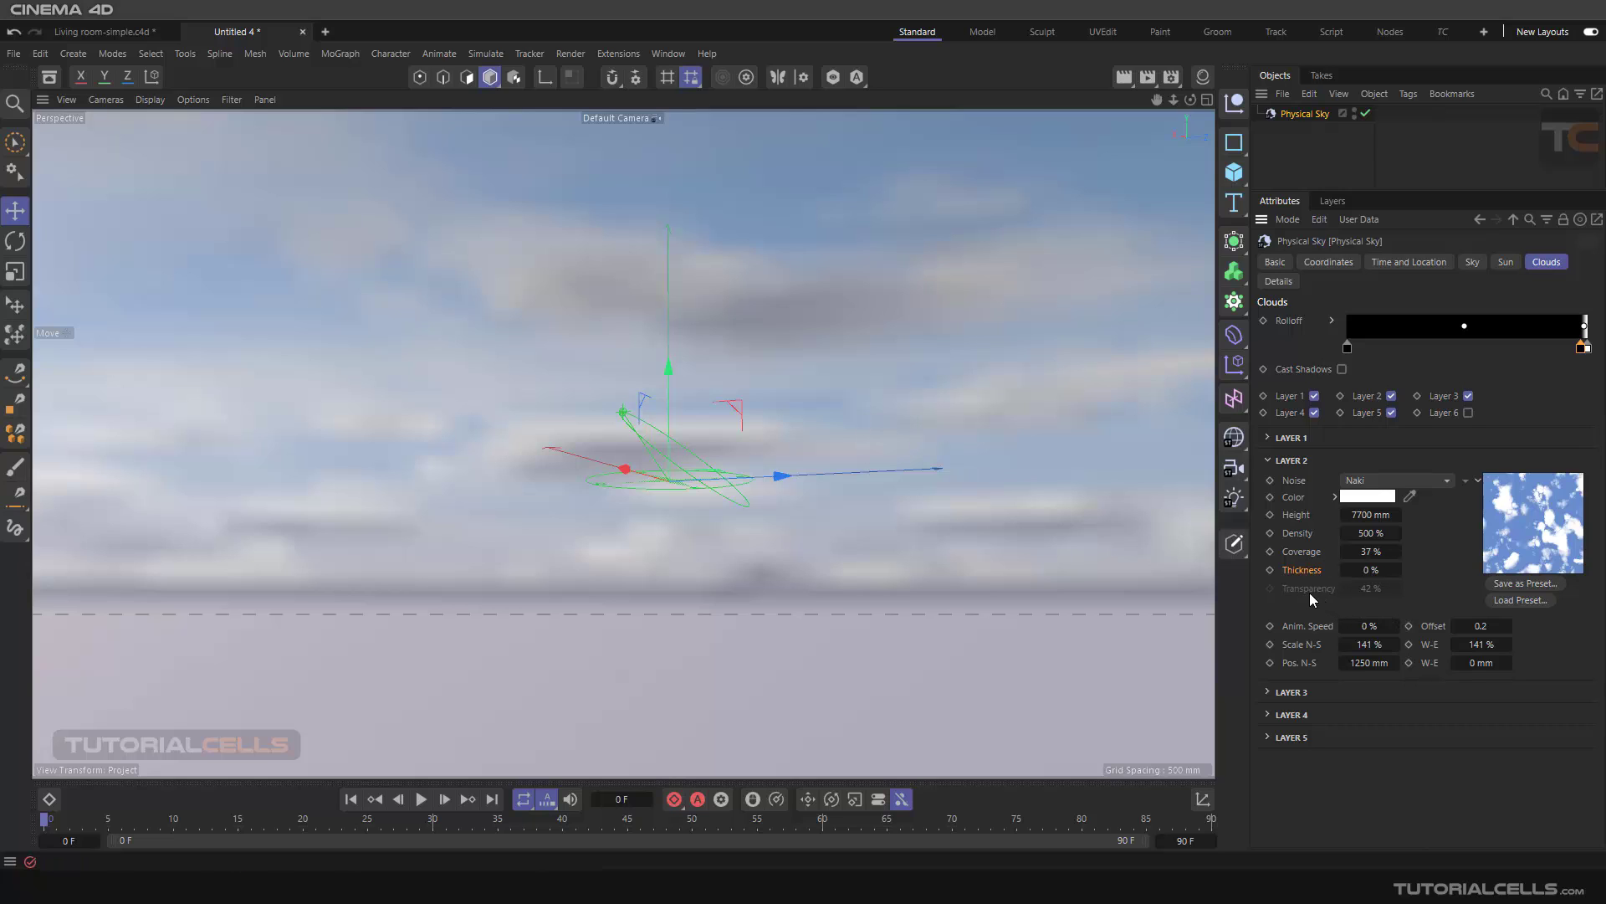
# - Enable Cast Shadows for the Physical Sky's clouds and select Layer 2's Transparency value
pyautogui.click(1342, 369)
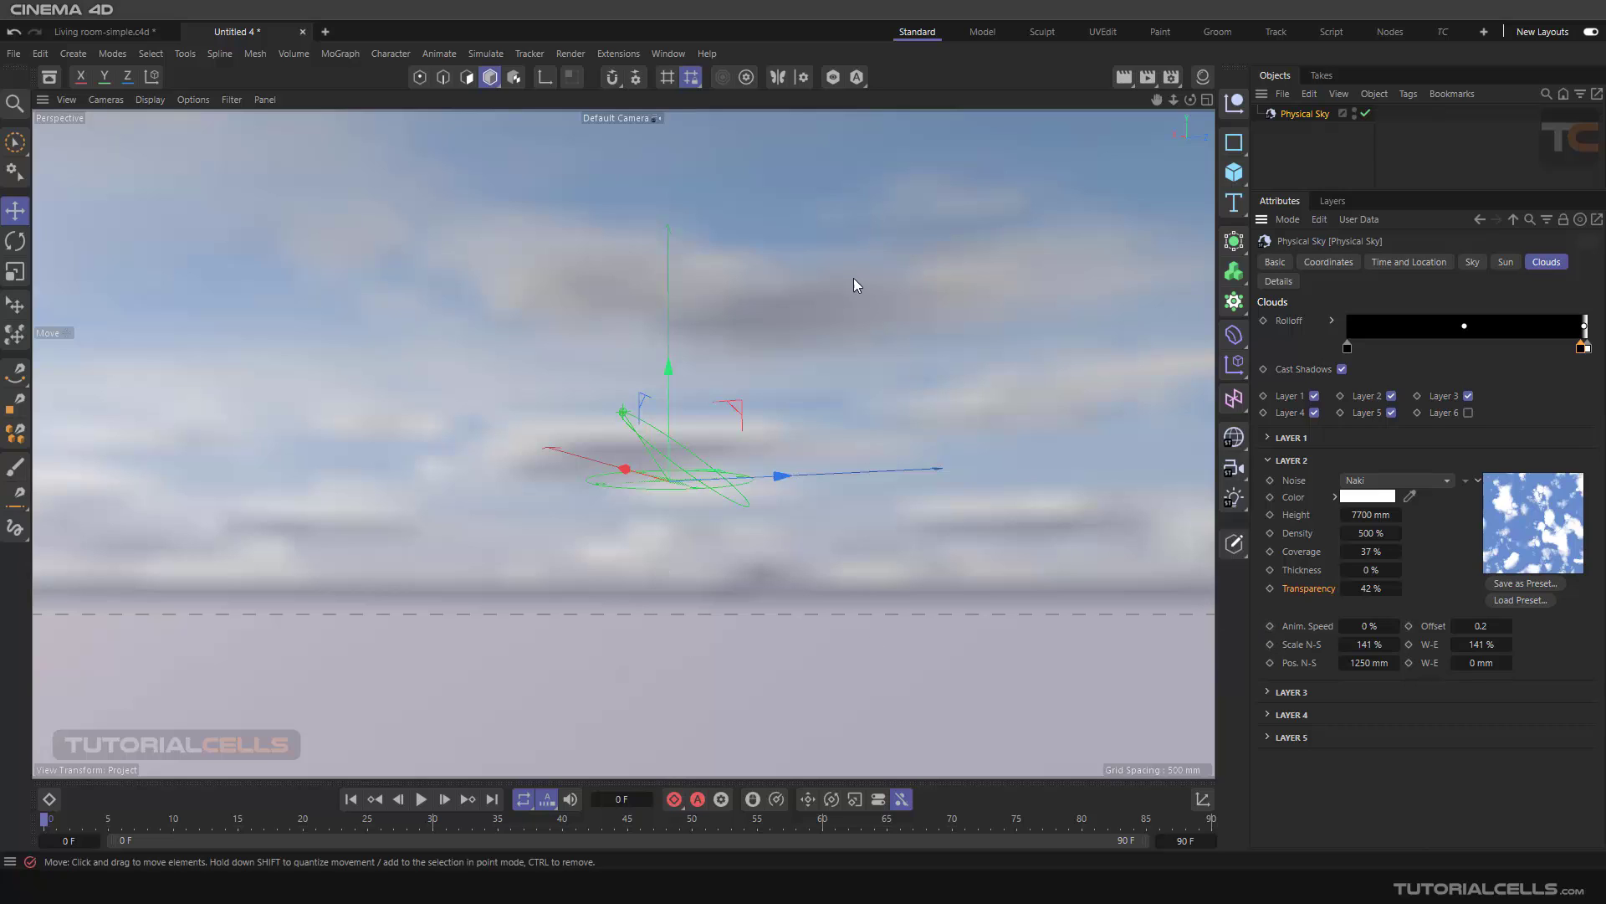
pyautogui.click(1368, 590)
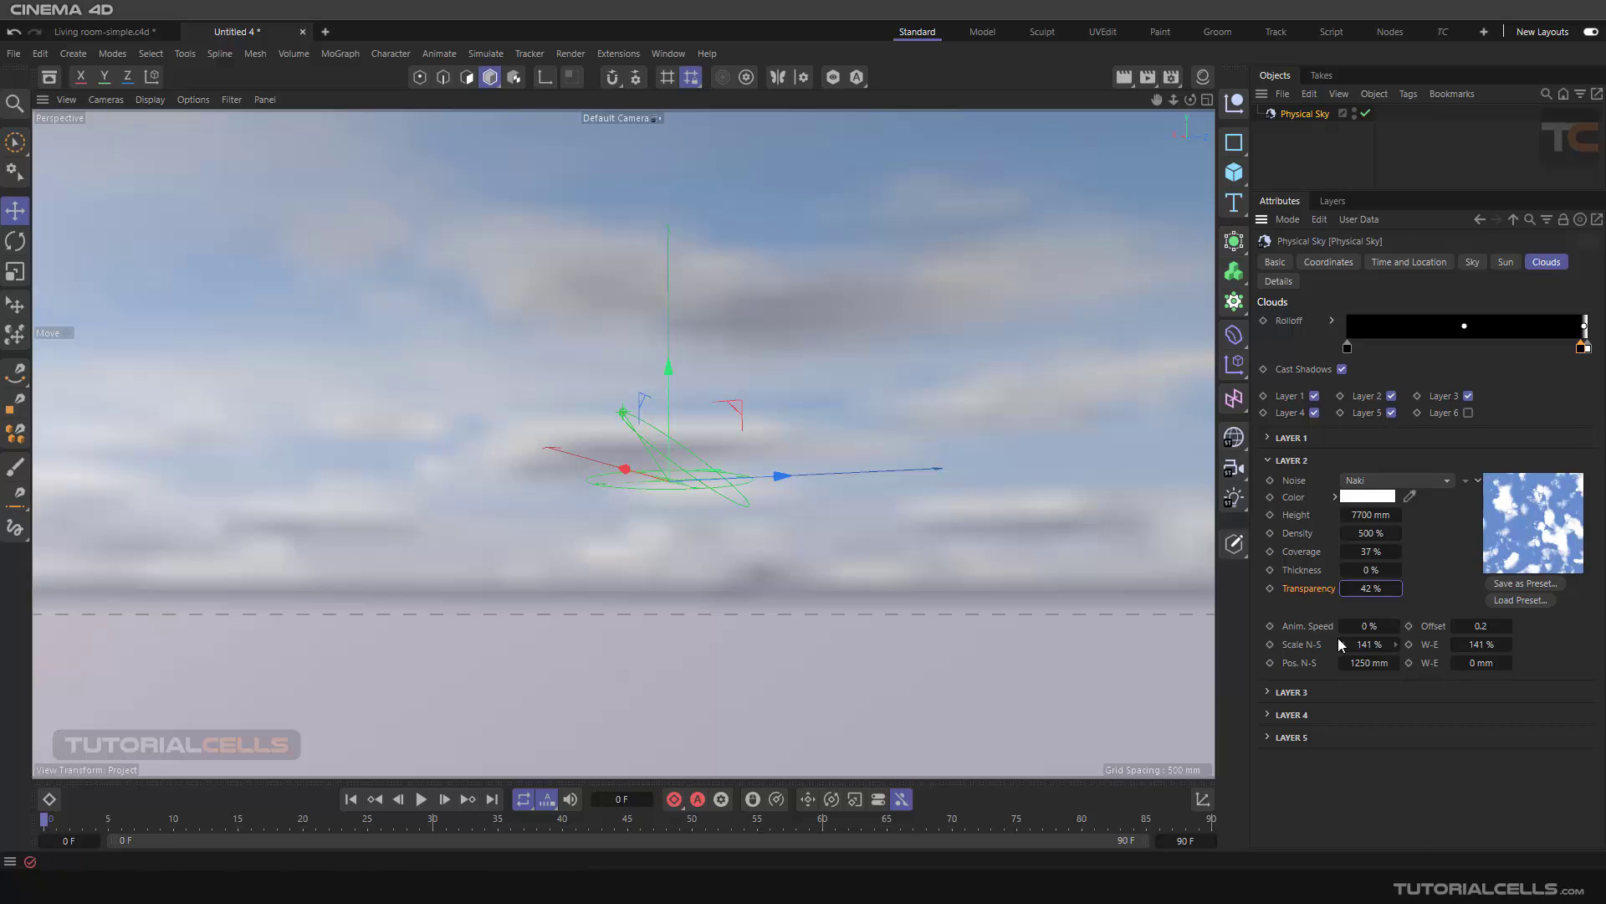
# - Try a 33% animation speed for Layer 2 with the noise preview animated, and reset the speed to 0%
pyautogui.click(1297, 630)
pyautogui.moveTo(1369, 626); pyautogui.dragTo(1382, 625)
pyautogui.rightClick(1503, 536)
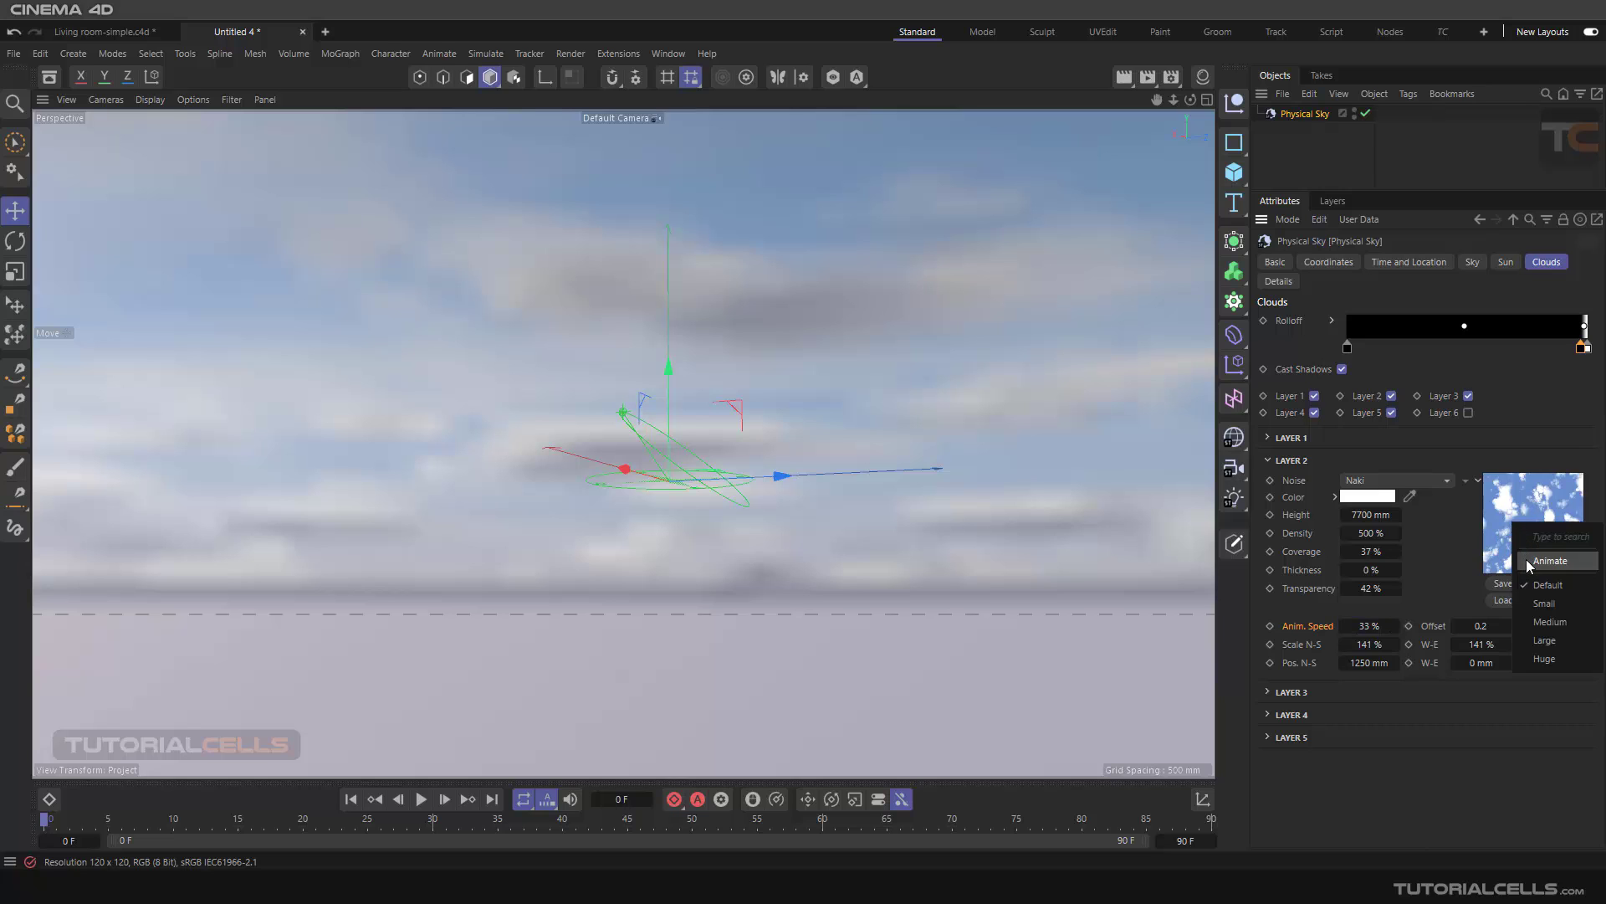
pyautogui.click(1531, 550)
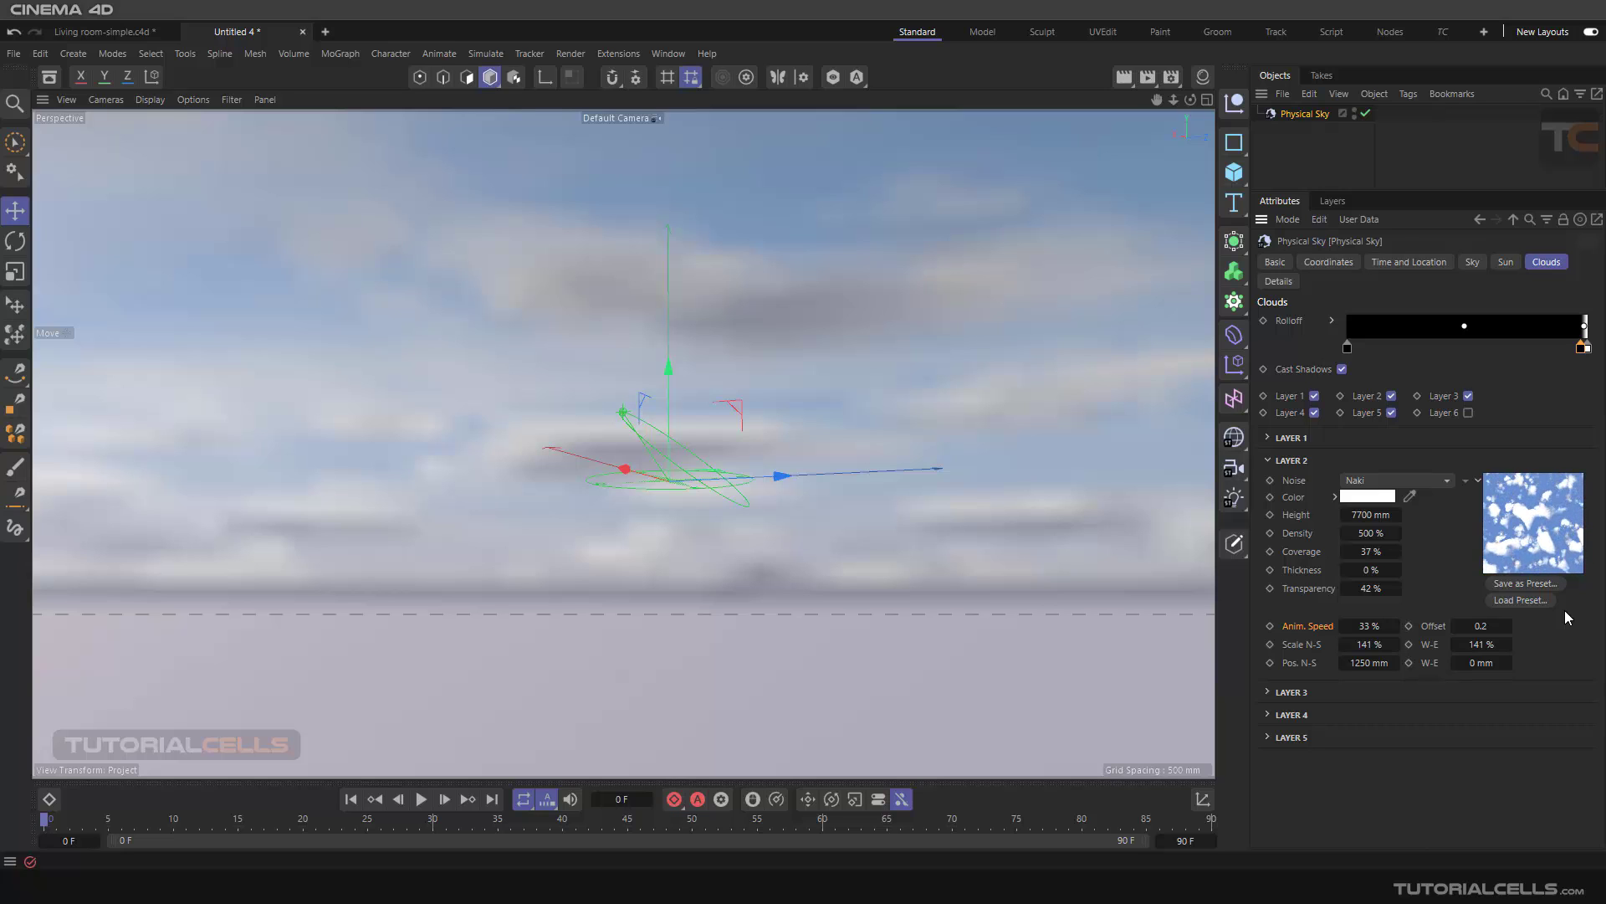
pyautogui.rightClick(1394, 630)
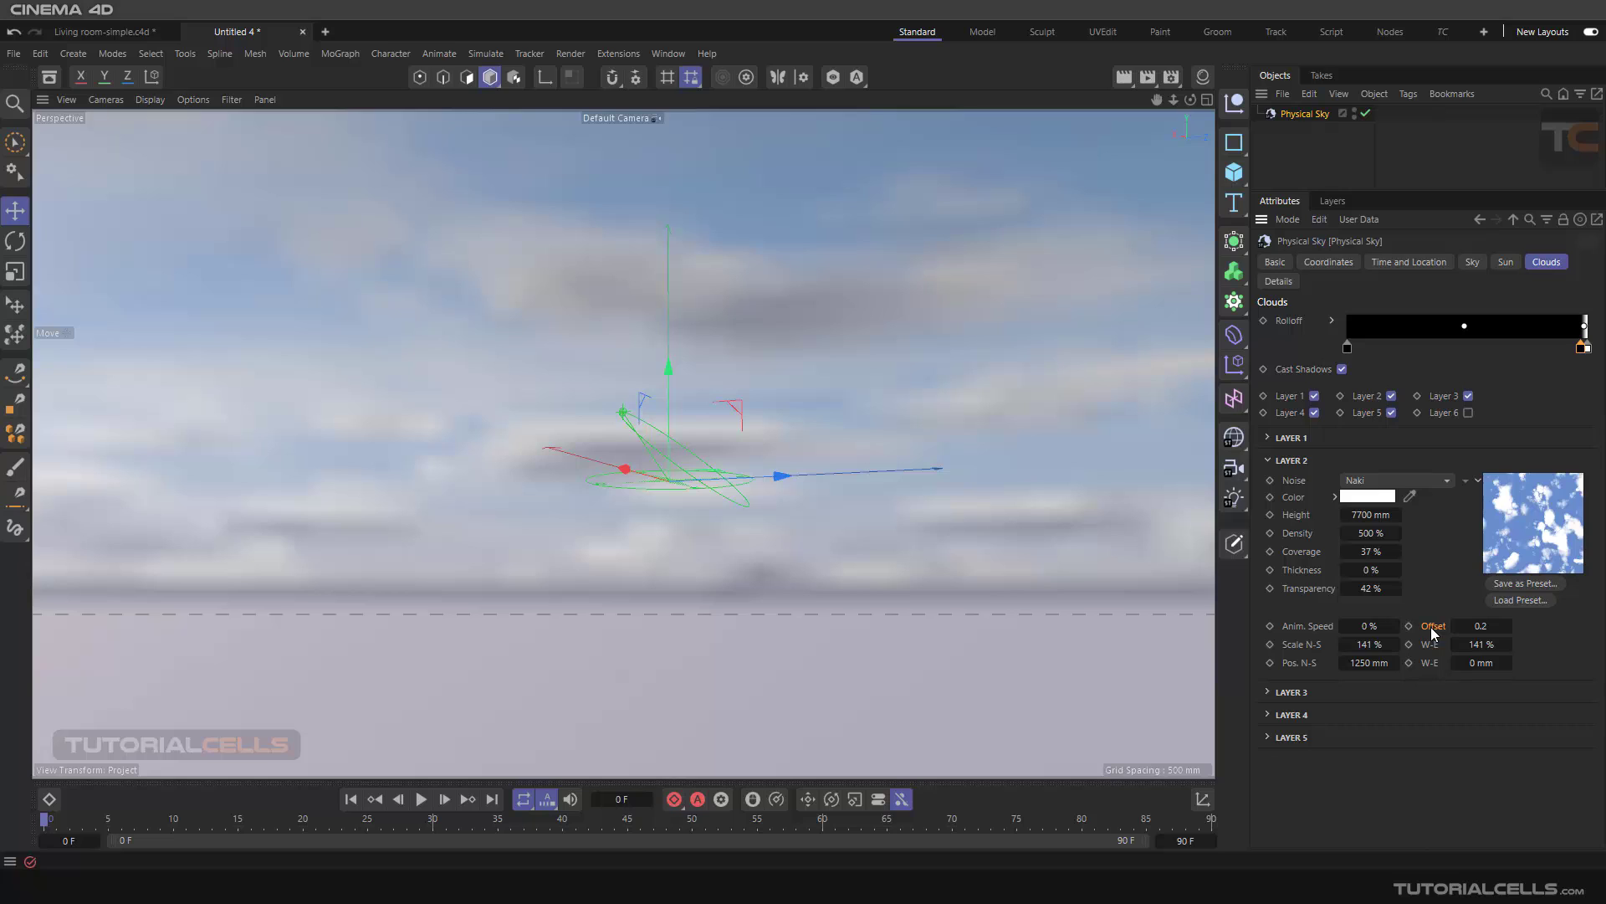
# - Select Layer 2's Offset value and view the reference image of streaky clouds in Photos
pyautogui.click(1481, 627)
pyautogui.click(759, 887)
pyautogui.click(489, 816)
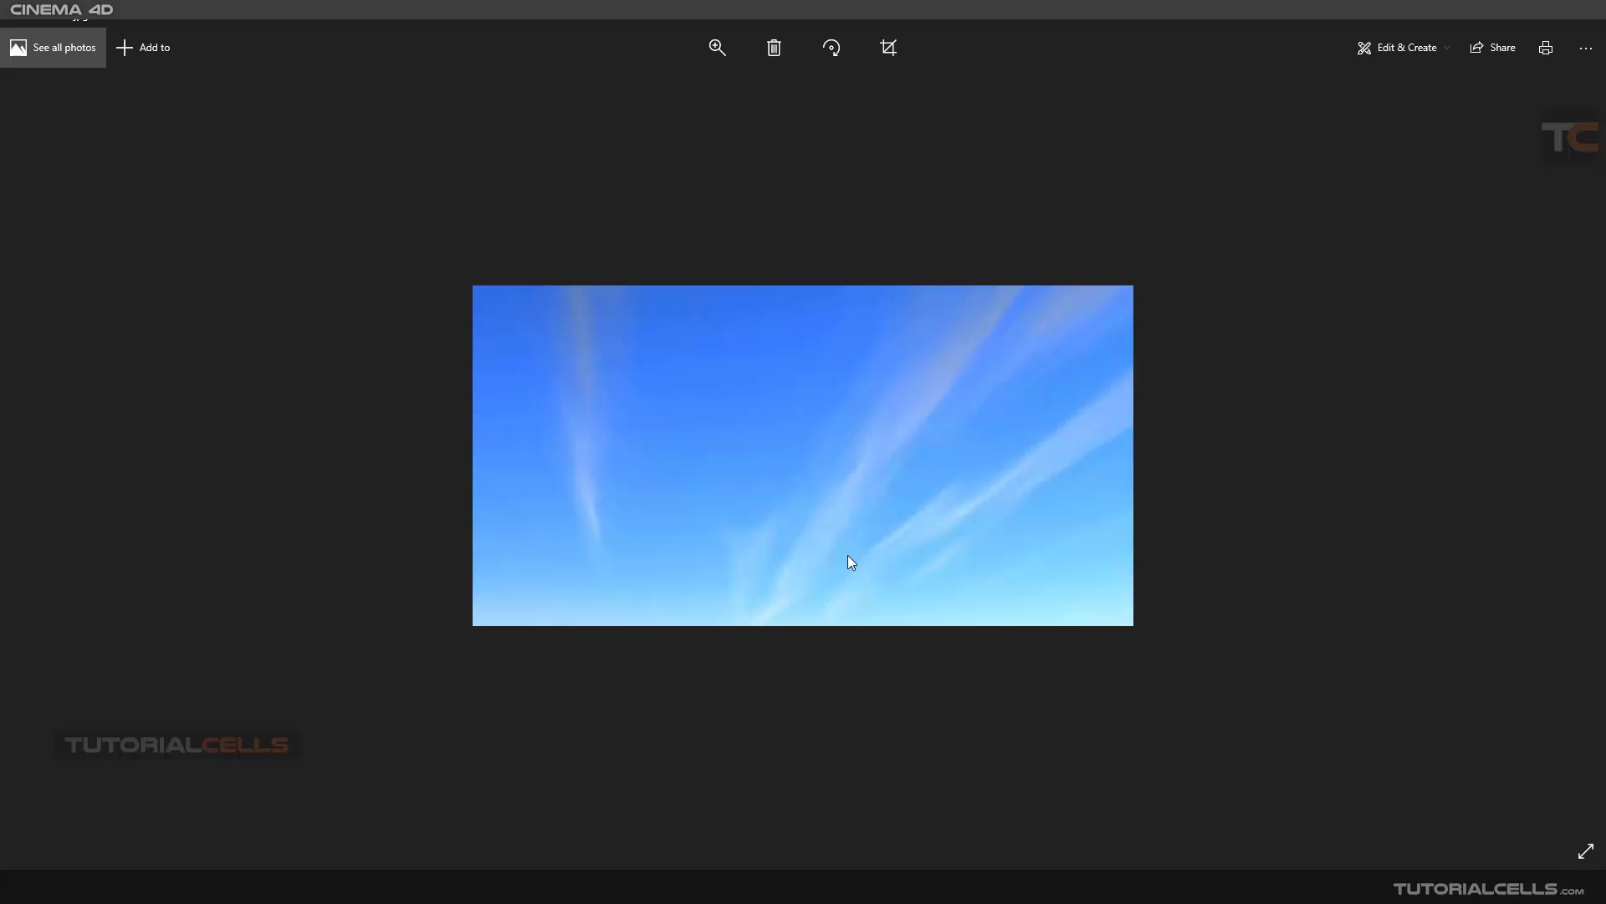
pyautogui.click(724, 868)
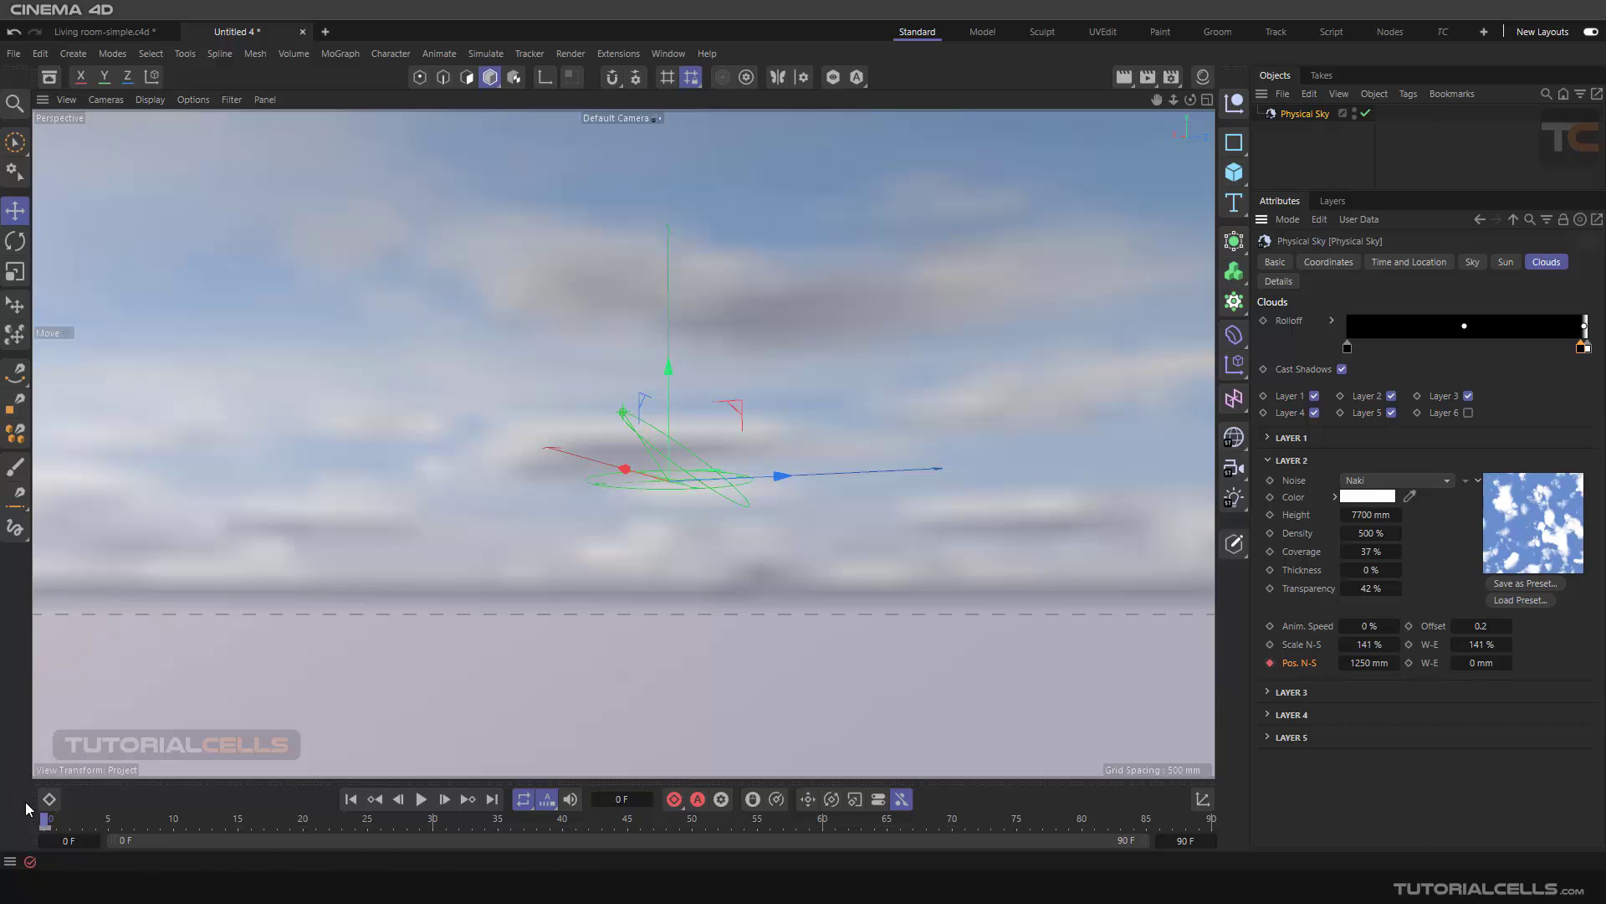
# - Keyframe Layer 2's Pos. N-S of 8473 mm at frame 30, try 9145 mm, and reset the value to 1250 mm
pyautogui.moveTo(44, 824); pyautogui.dragTo(201, 828)
pyautogui.moveTo(1354, 662)
pyautogui.mouseDown()
pyautogui.moveTo(1456, 662)
pyautogui.moveTo(1381, 667)
pyautogui.mouseUp()
pyautogui.moveTo(1354, 662); pyautogui.dragTo(1317, 716)
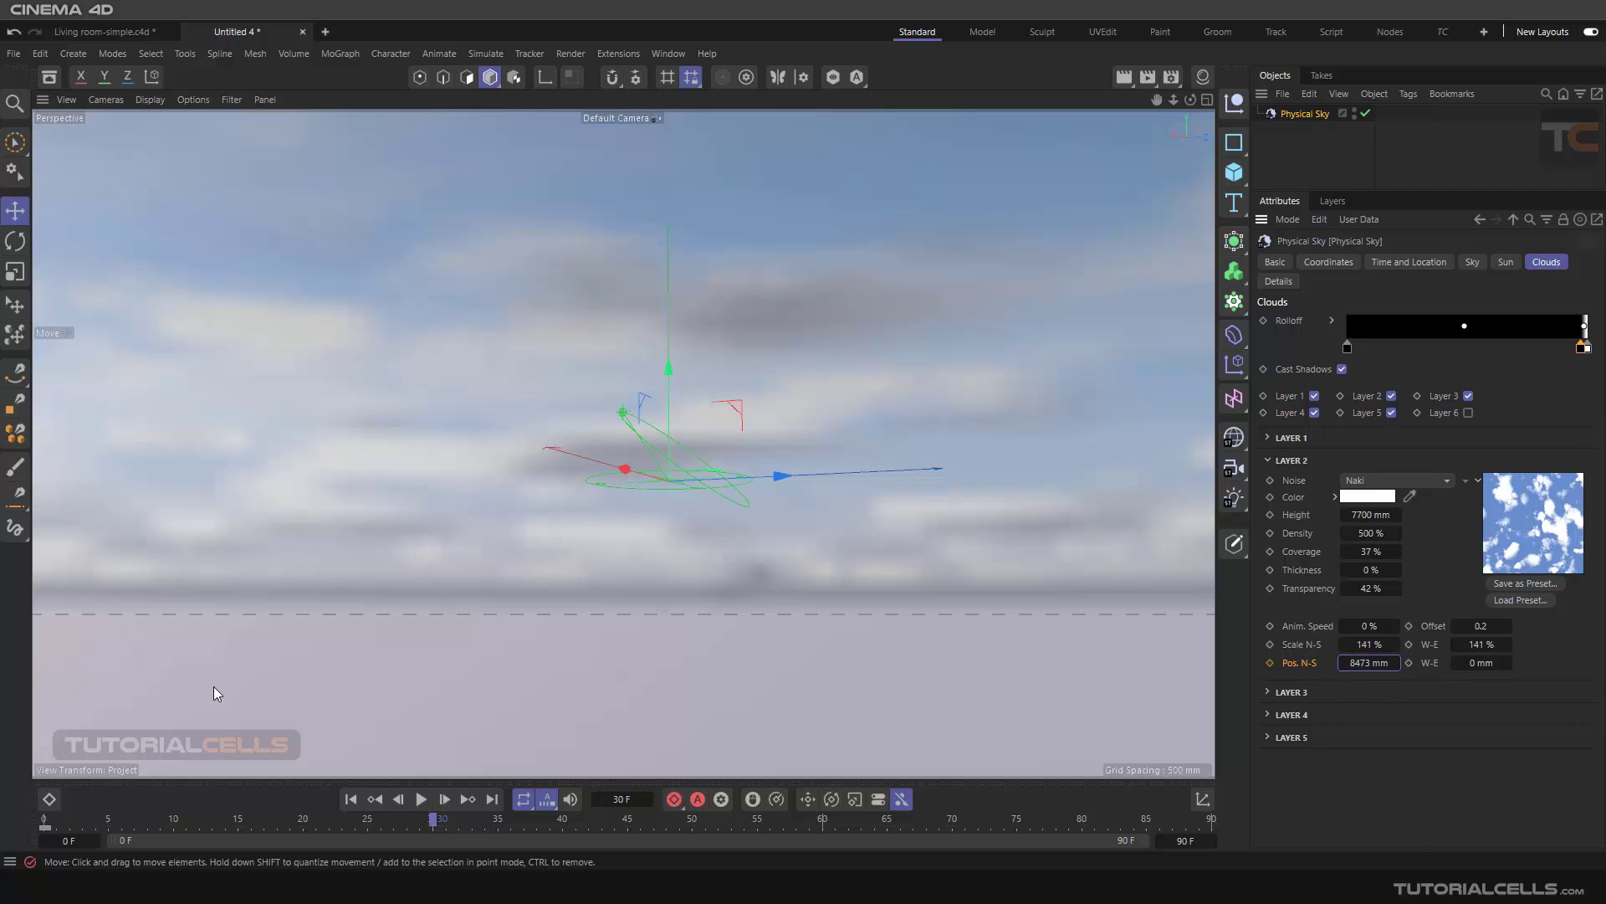
pyautogui.click(1270, 663)
pyautogui.moveTo(1372, 664); pyautogui.dragTo(1581, 661)
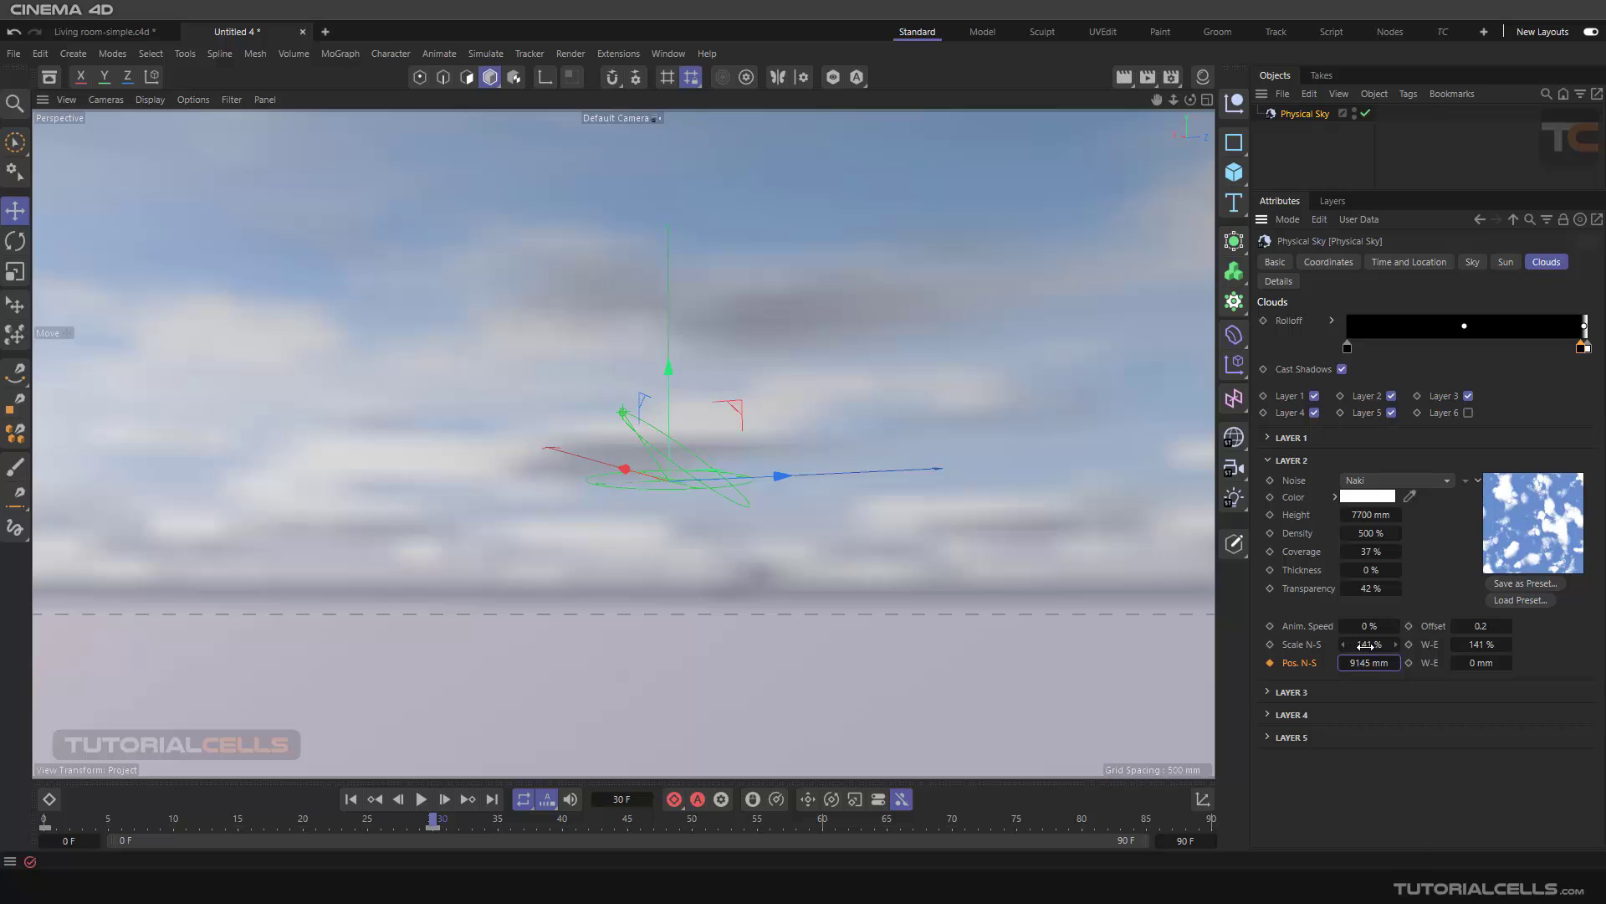
pyautogui.rightClick(1394, 665)
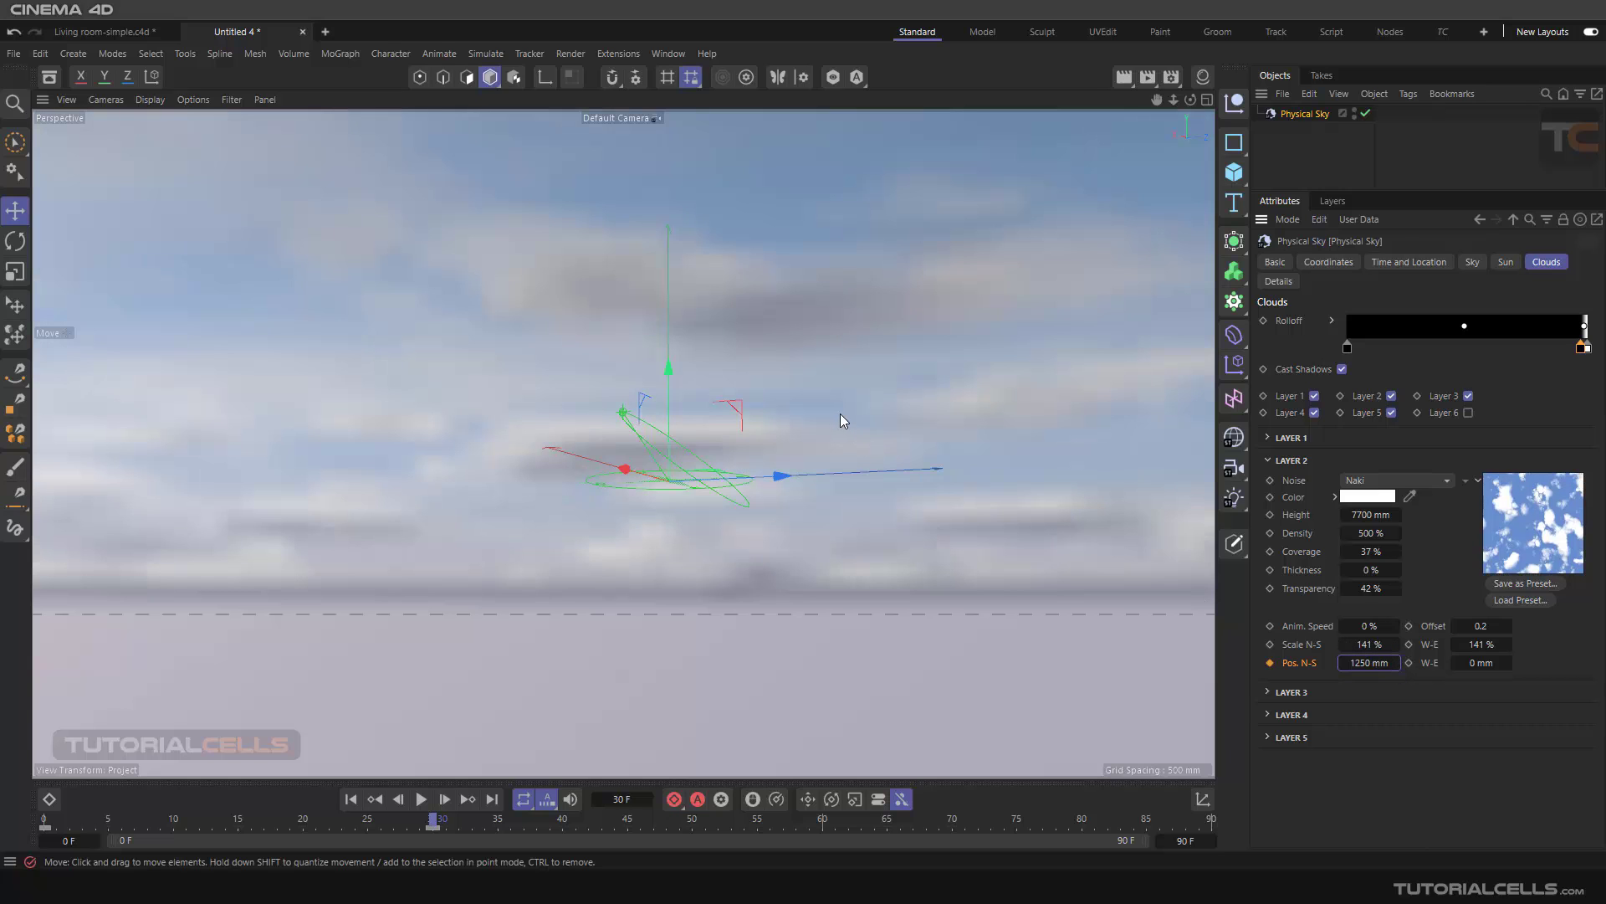
# - Look through the settings of cloud Layers 1 to 5 in turn and leave every section collapsed
pyautogui.click(1328, 625)
pyautogui.click(1267, 462)
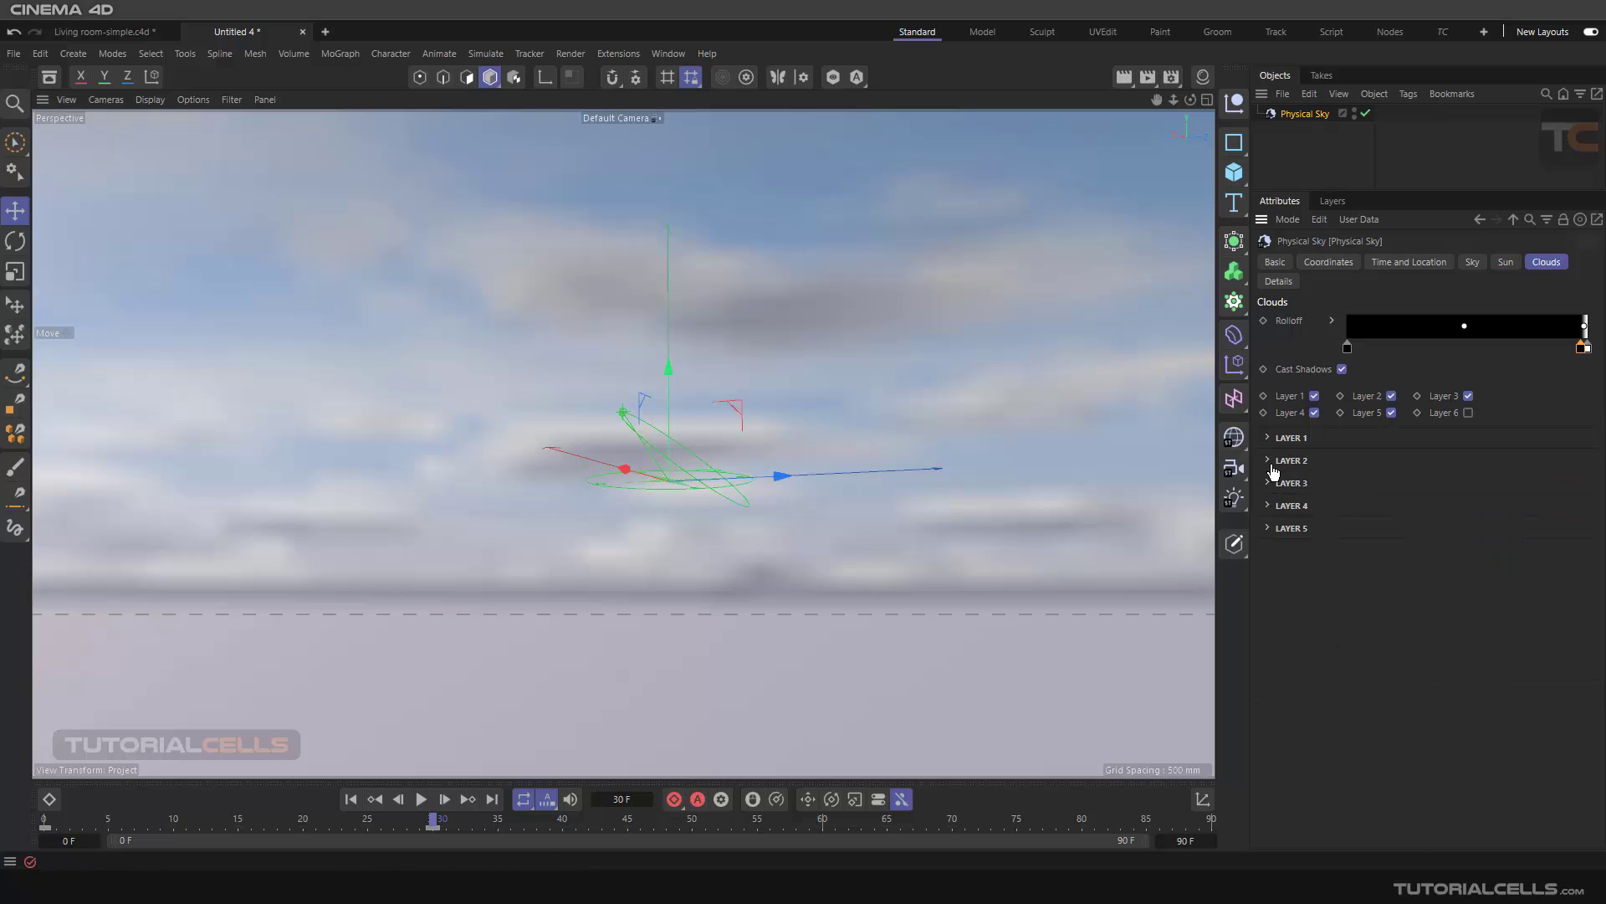
pyautogui.click(1268, 438)
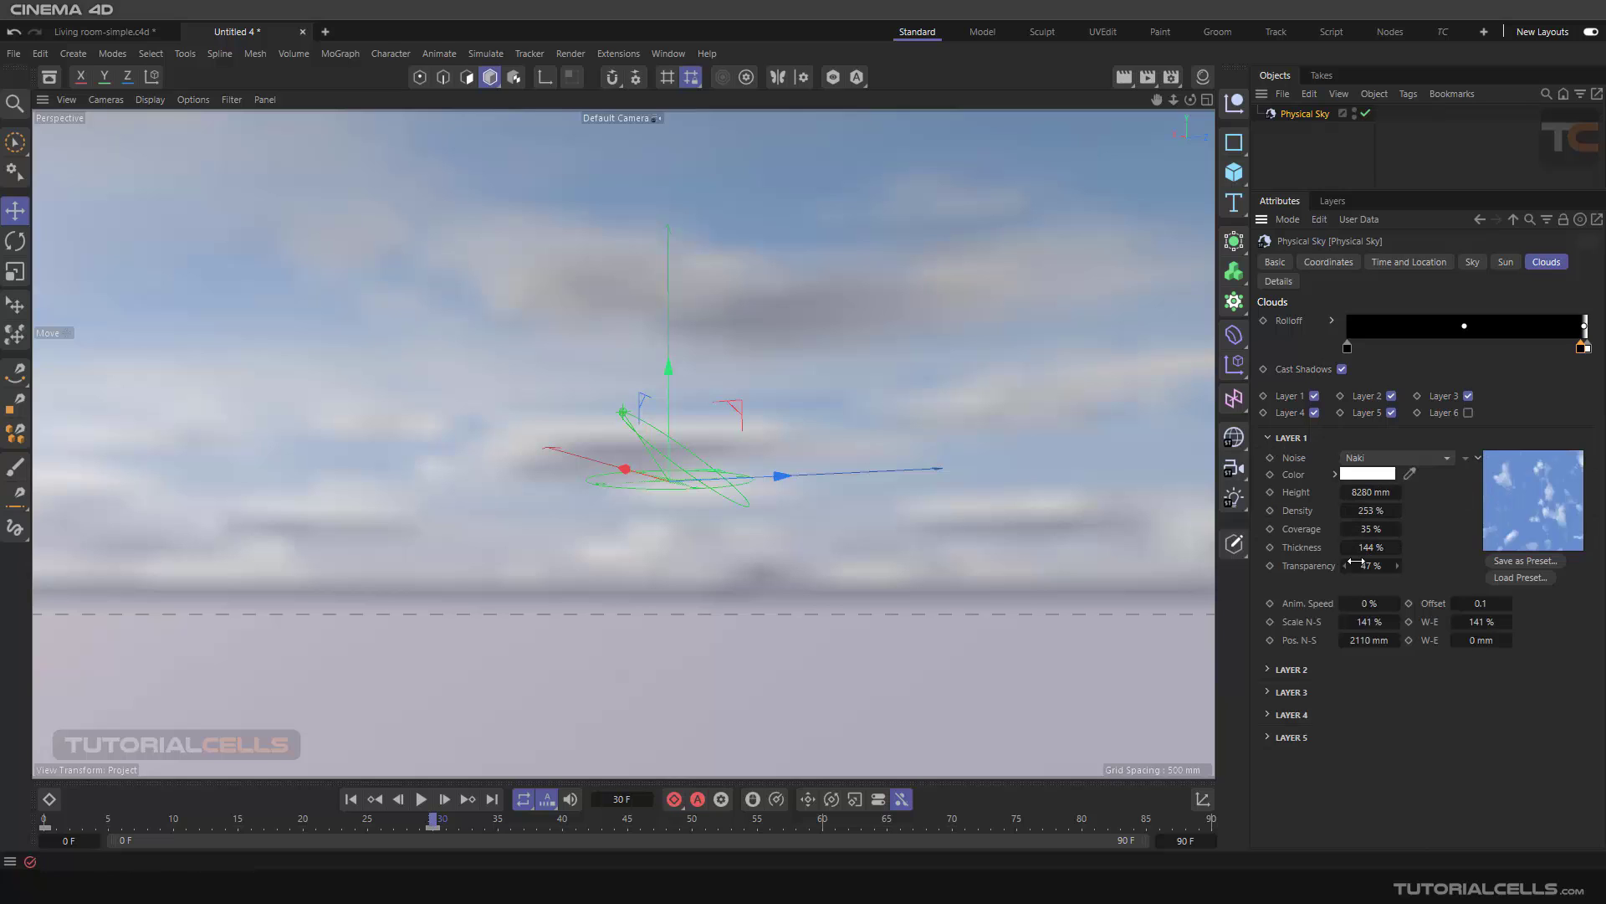
pyautogui.click(1268, 438)
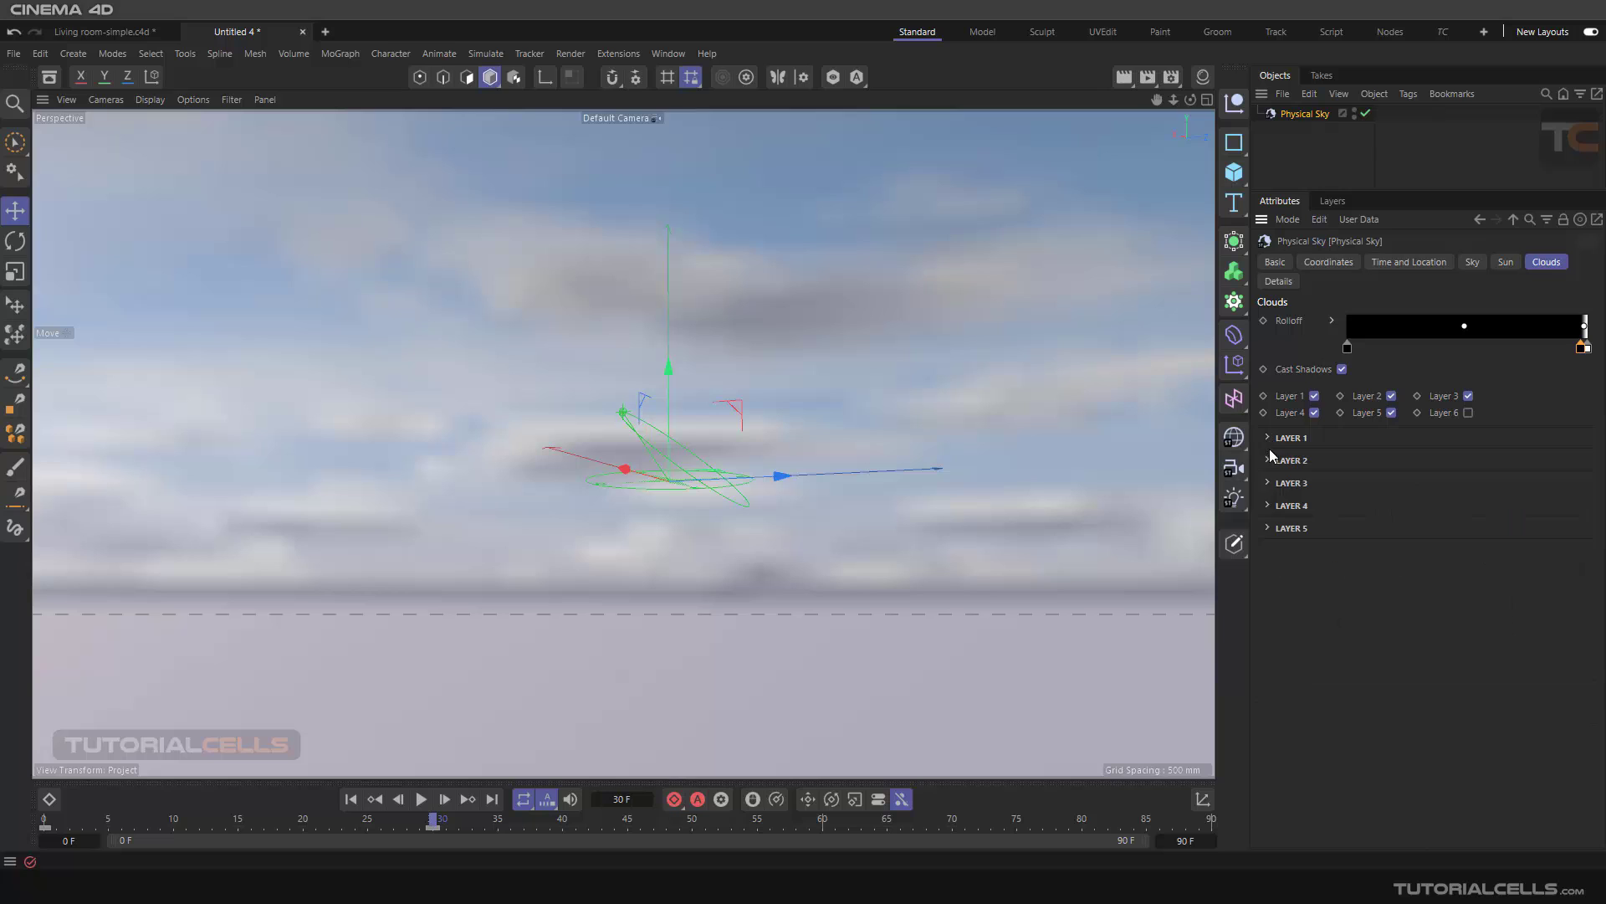
pyautogui.click(1270, 460)
pyautogui.click(1270, 460)
pyautogui.click(1269, 483)
pyautogui.click(1269, 484)
pyautogui.click(1269, 506)
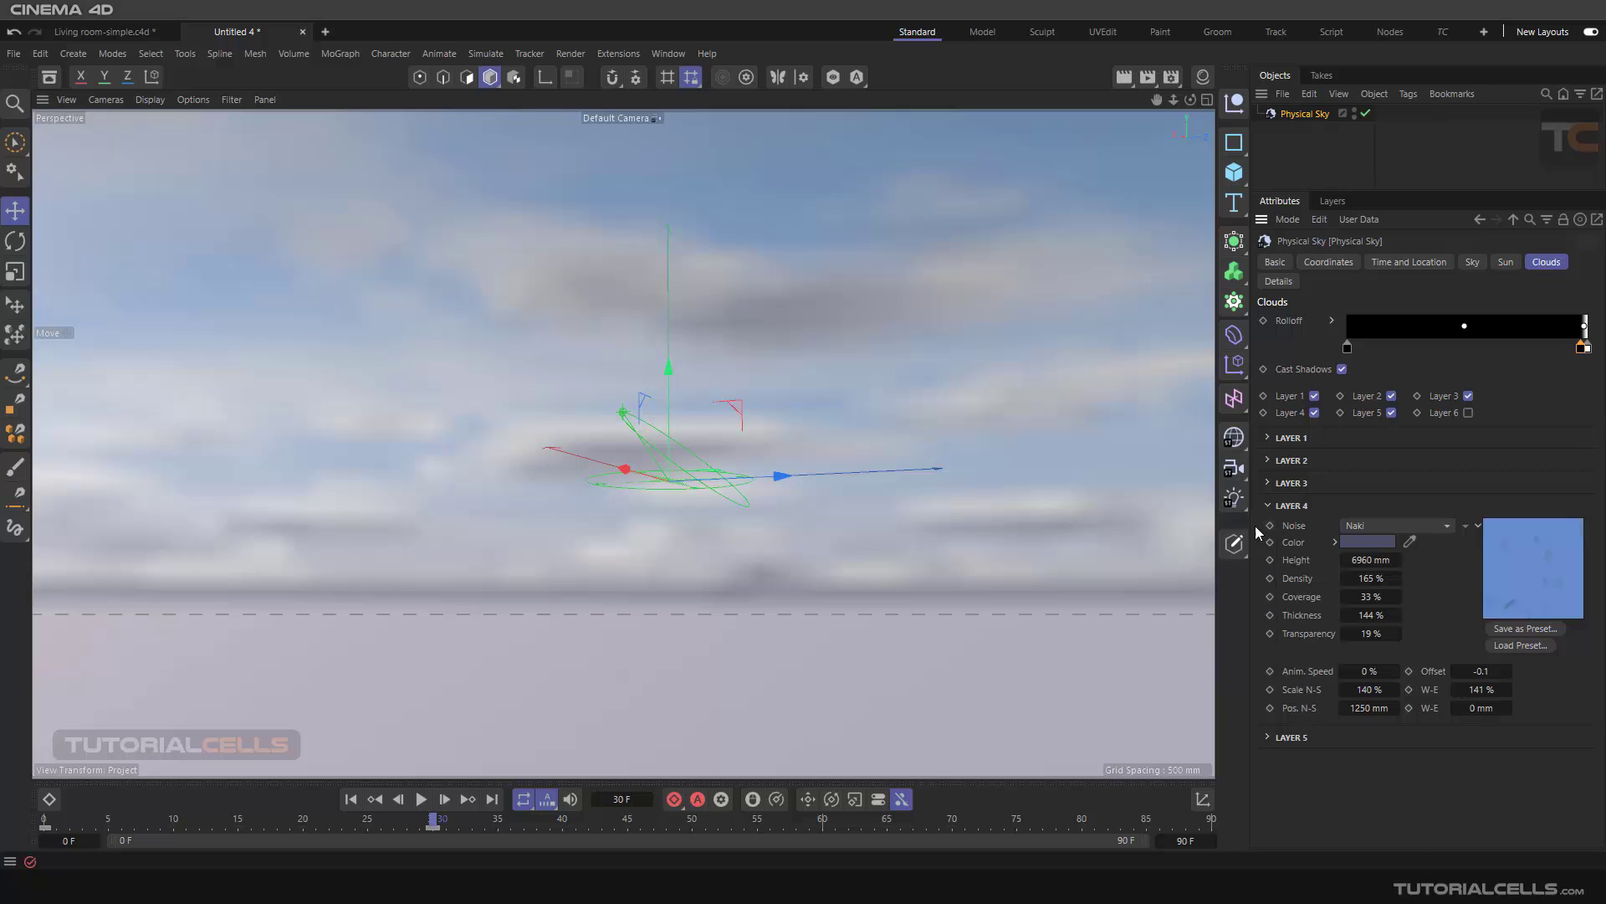
pyautogui.click(1269, 506)
pyautogui.click(1269, 528)
pyautogui.click(1269, 528)
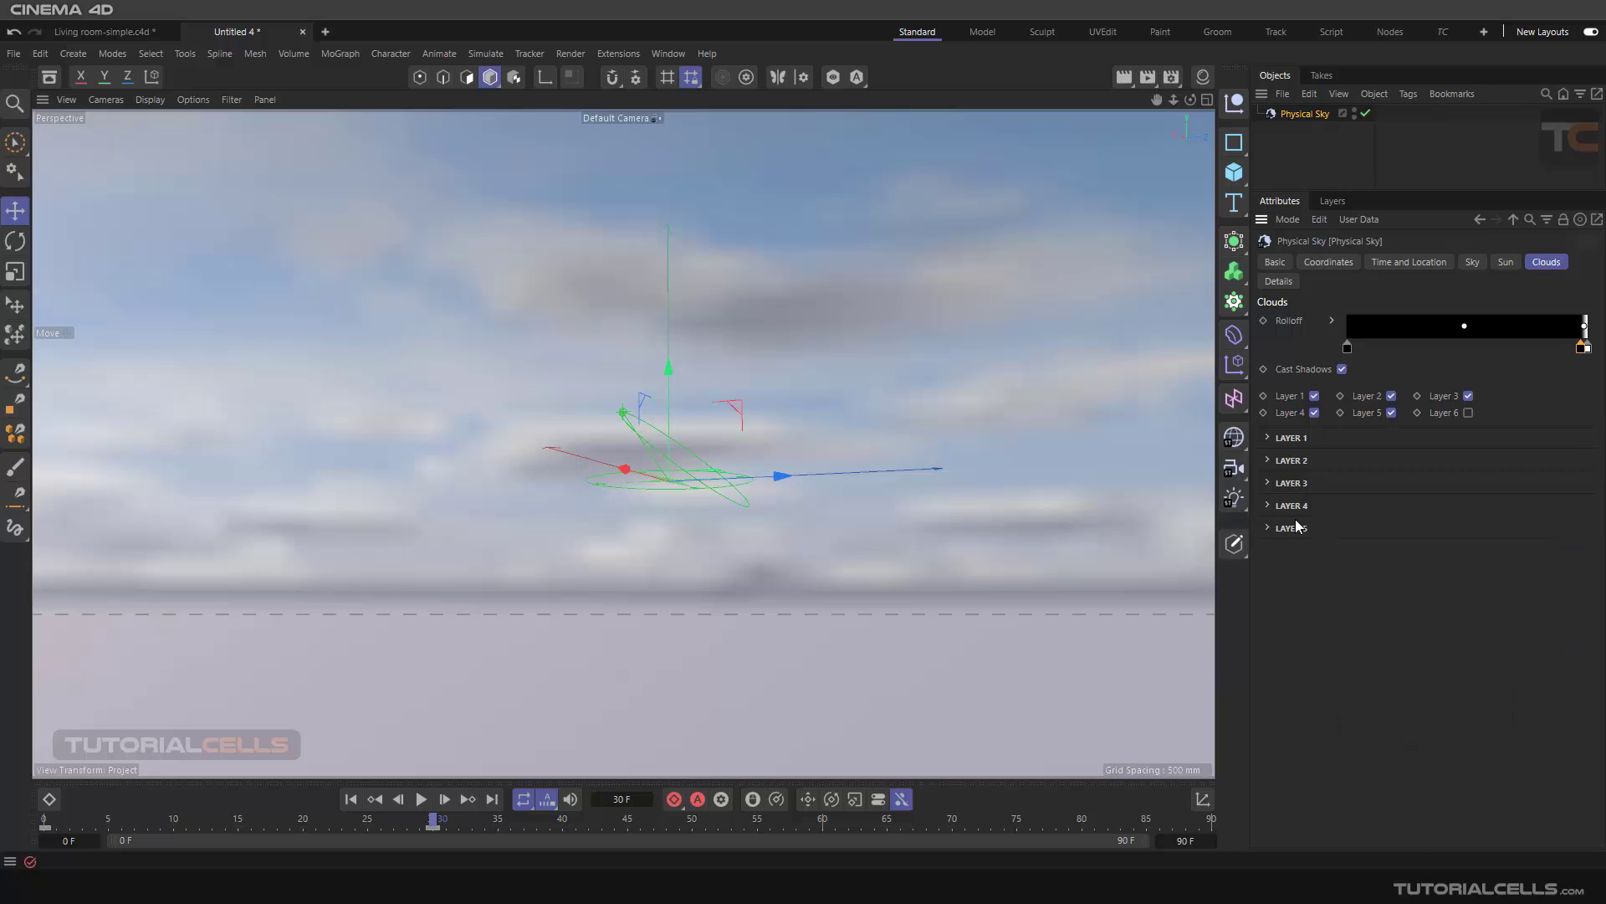
# - Enable cloud Layer 6 and set its noise type to Cell Noise, leaving the layer's section collapsed
pyautogui.click(1469, 413)
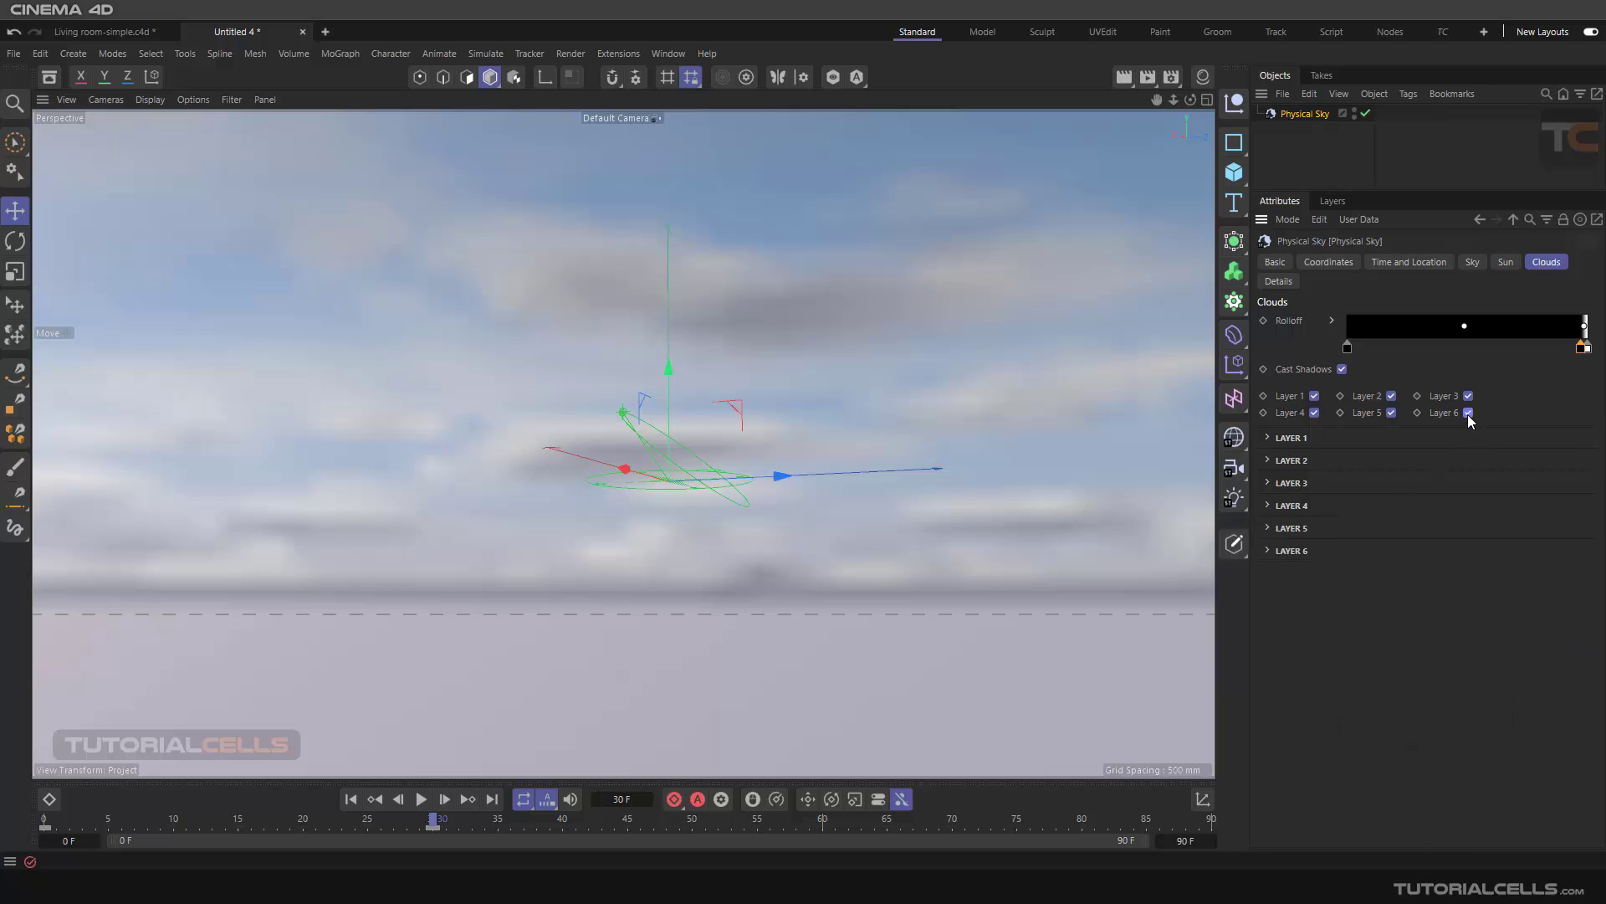
pyautogui.click(1269, 551)
pyautogui.click(1464, 571)
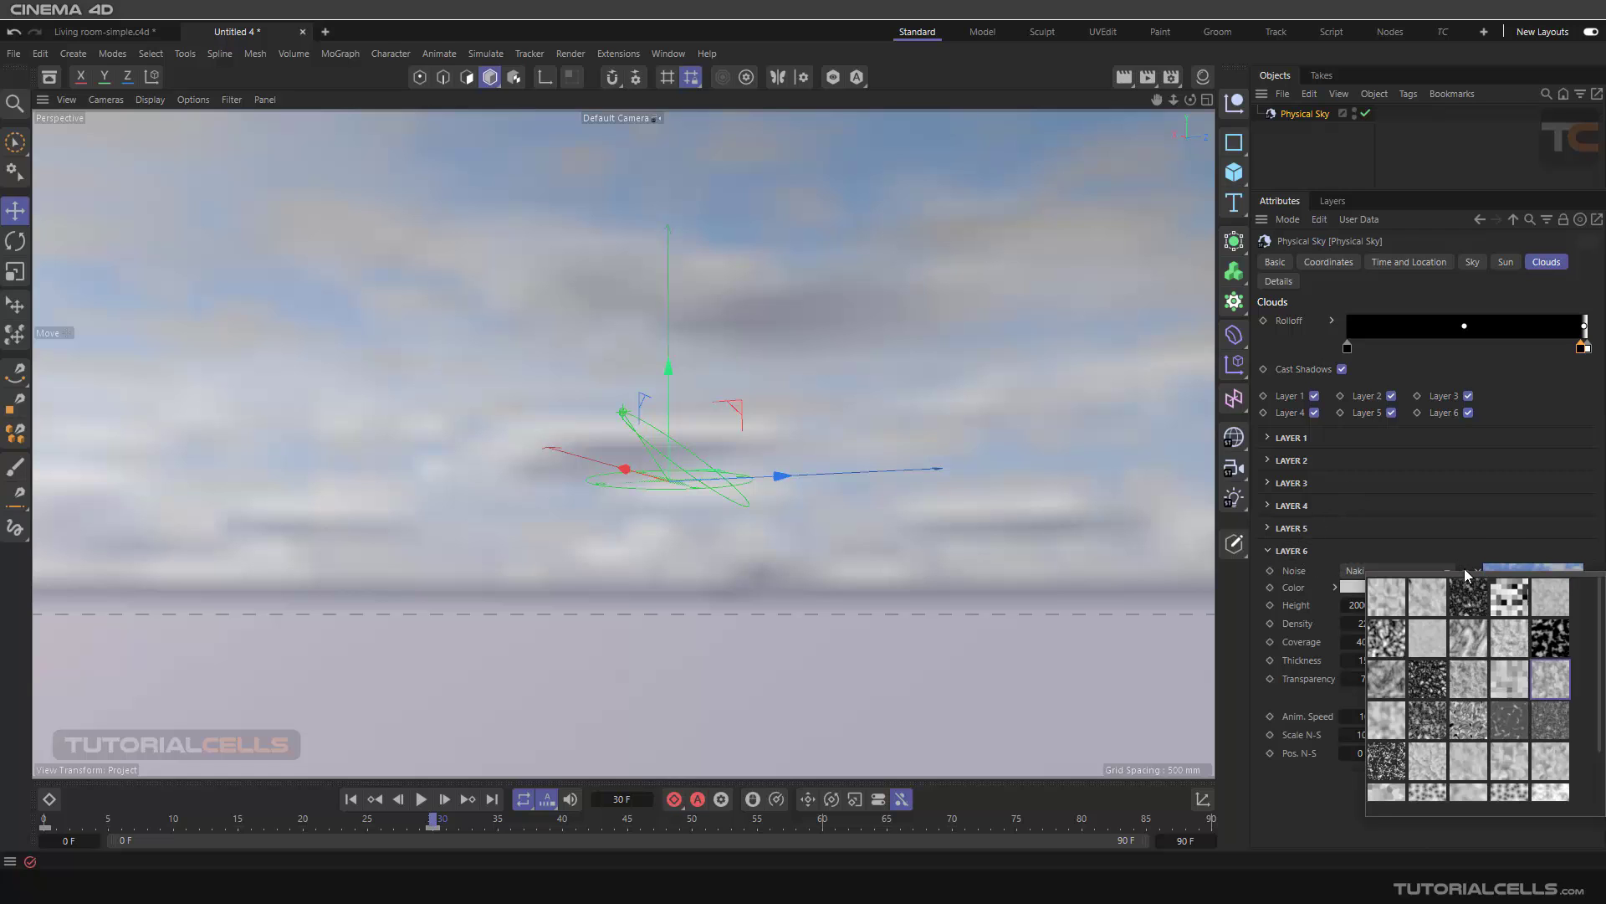
pyautogui.click(1458, 575)
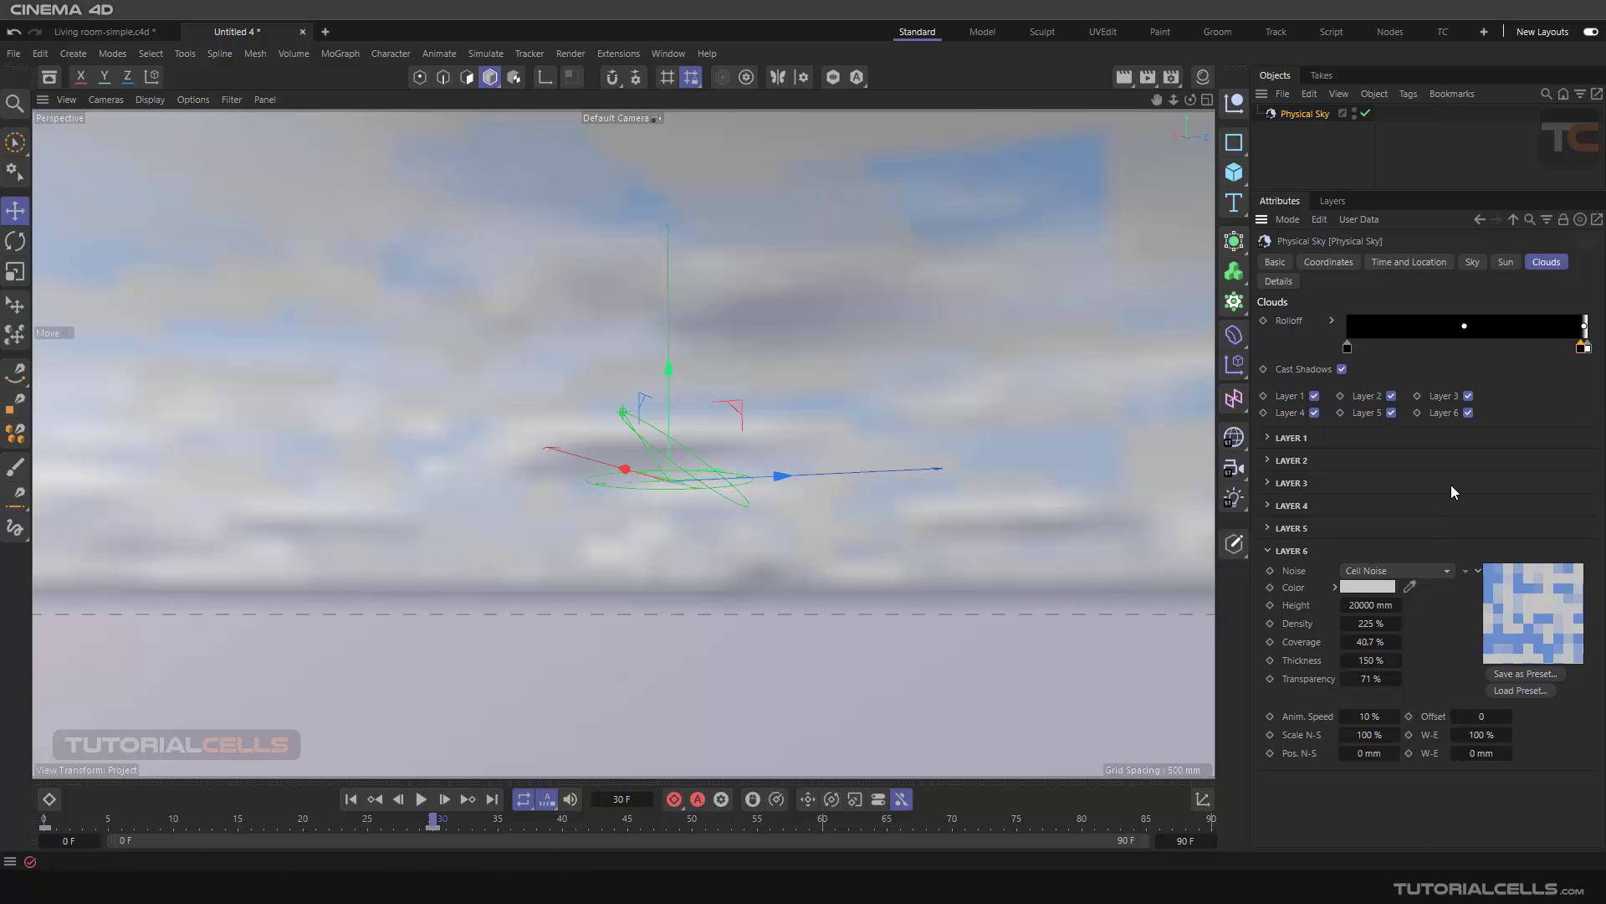
pyautogui.click(1268, 553)
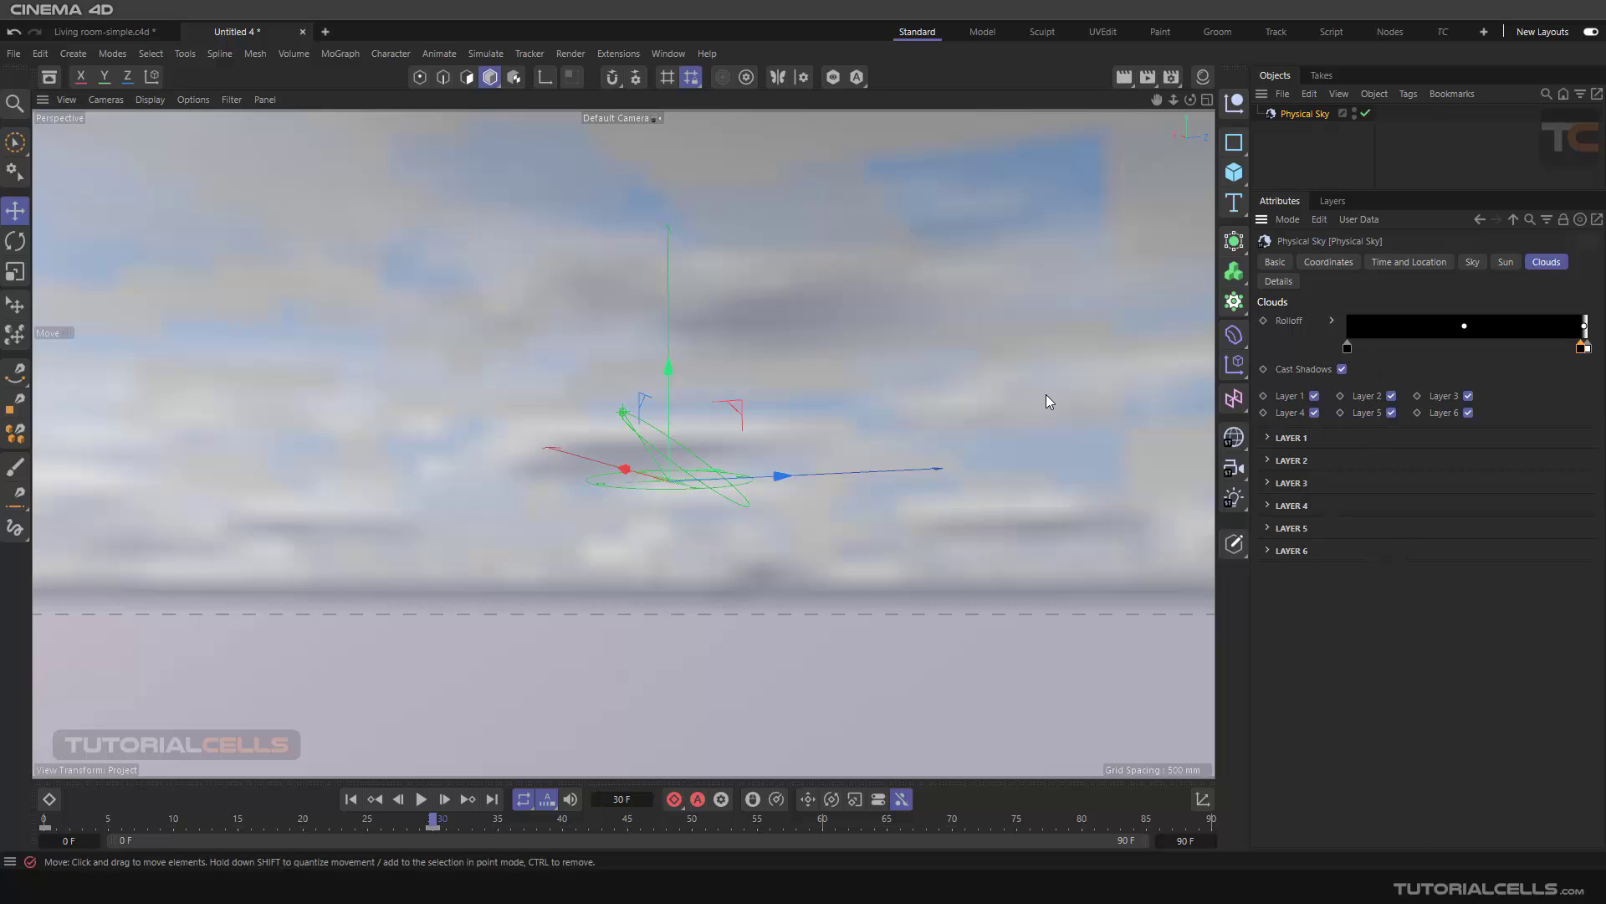
# - Enable Volumetric Clouds in the Physical Sky's basic properties
pyautogui.click(1233, 437)
pyautogui.click(1012, 822)
pyautogui.click(1281, 263)
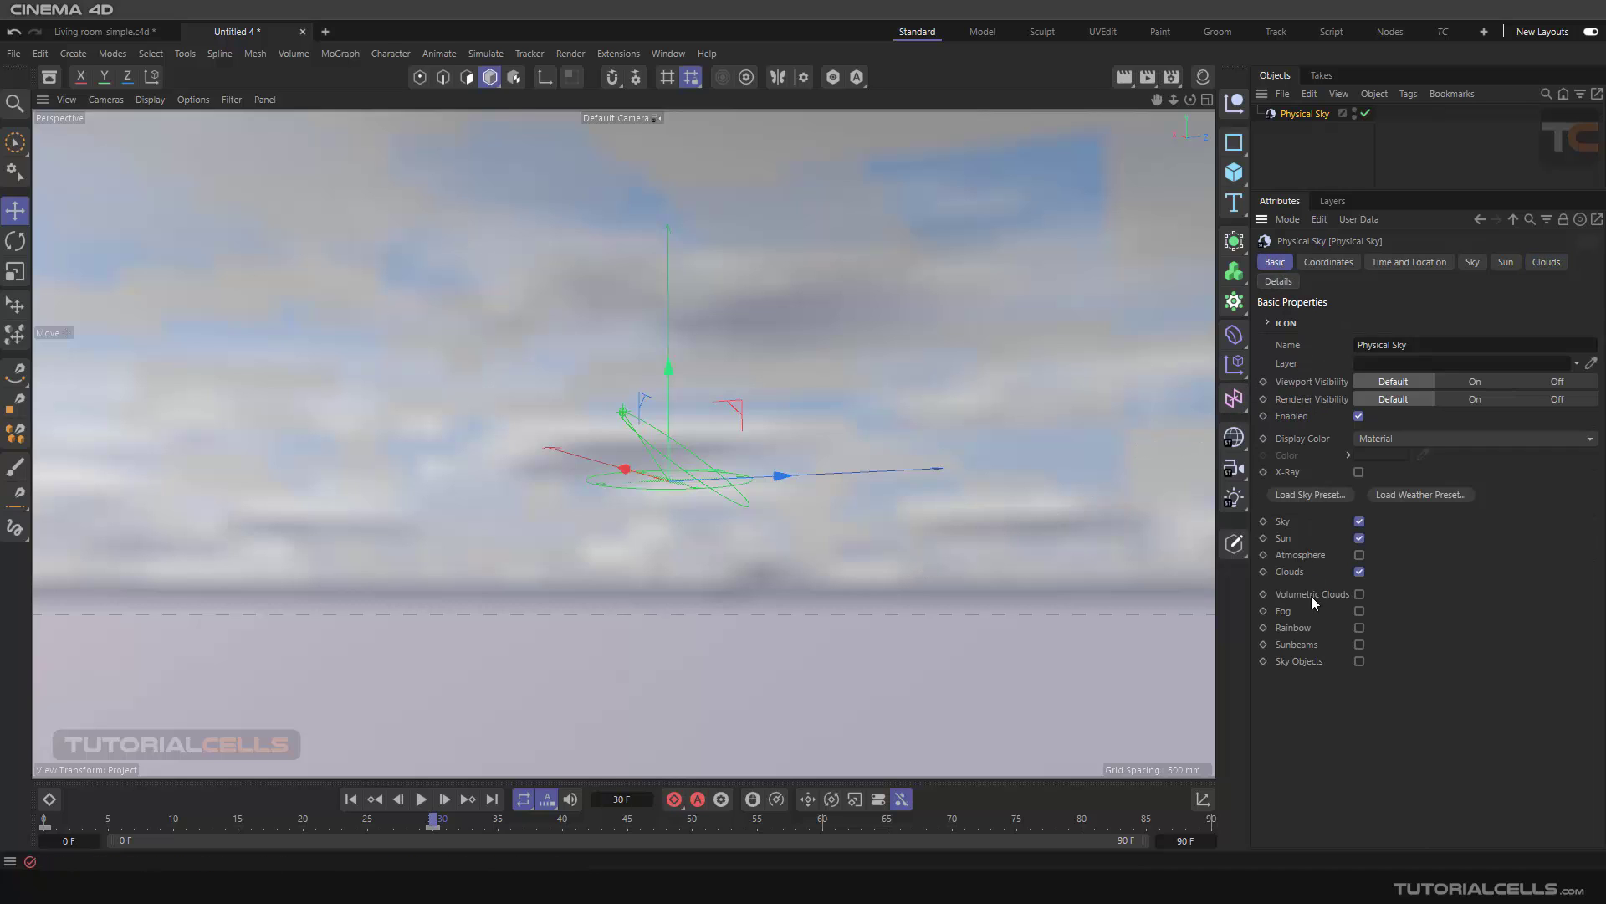
pyautogui.click(1359, 595)
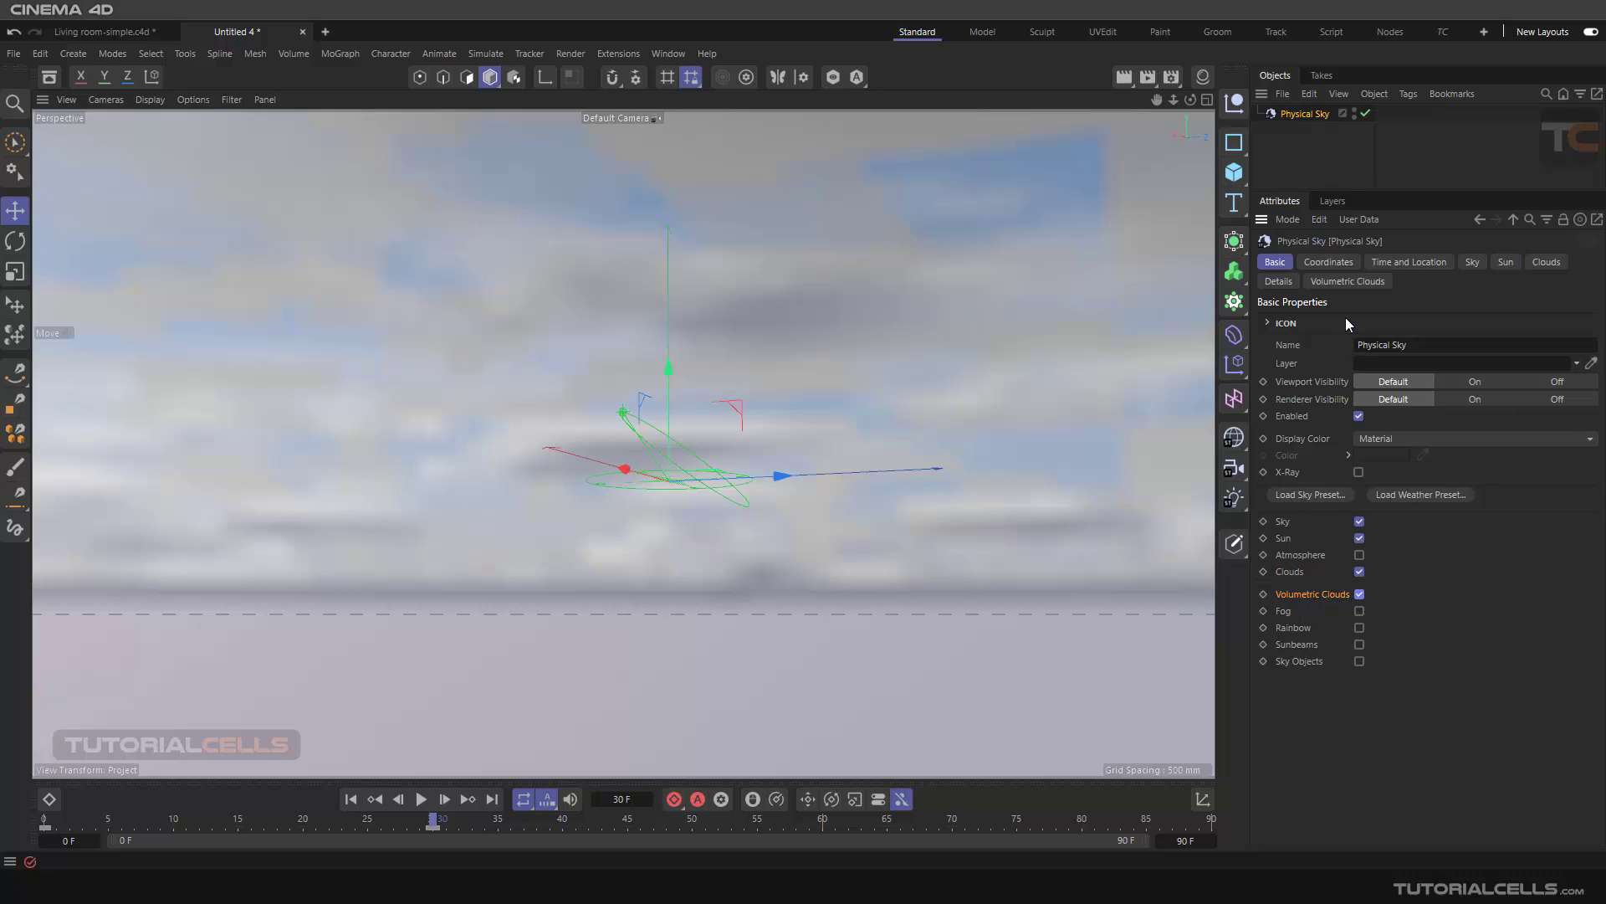
# - Examine the Physical Sky's Volumetric Clouds settings, including bounding box, editor color, shadows, sample size and edge noise, and return to the basic properties
pyautogui.click(1349, 282)
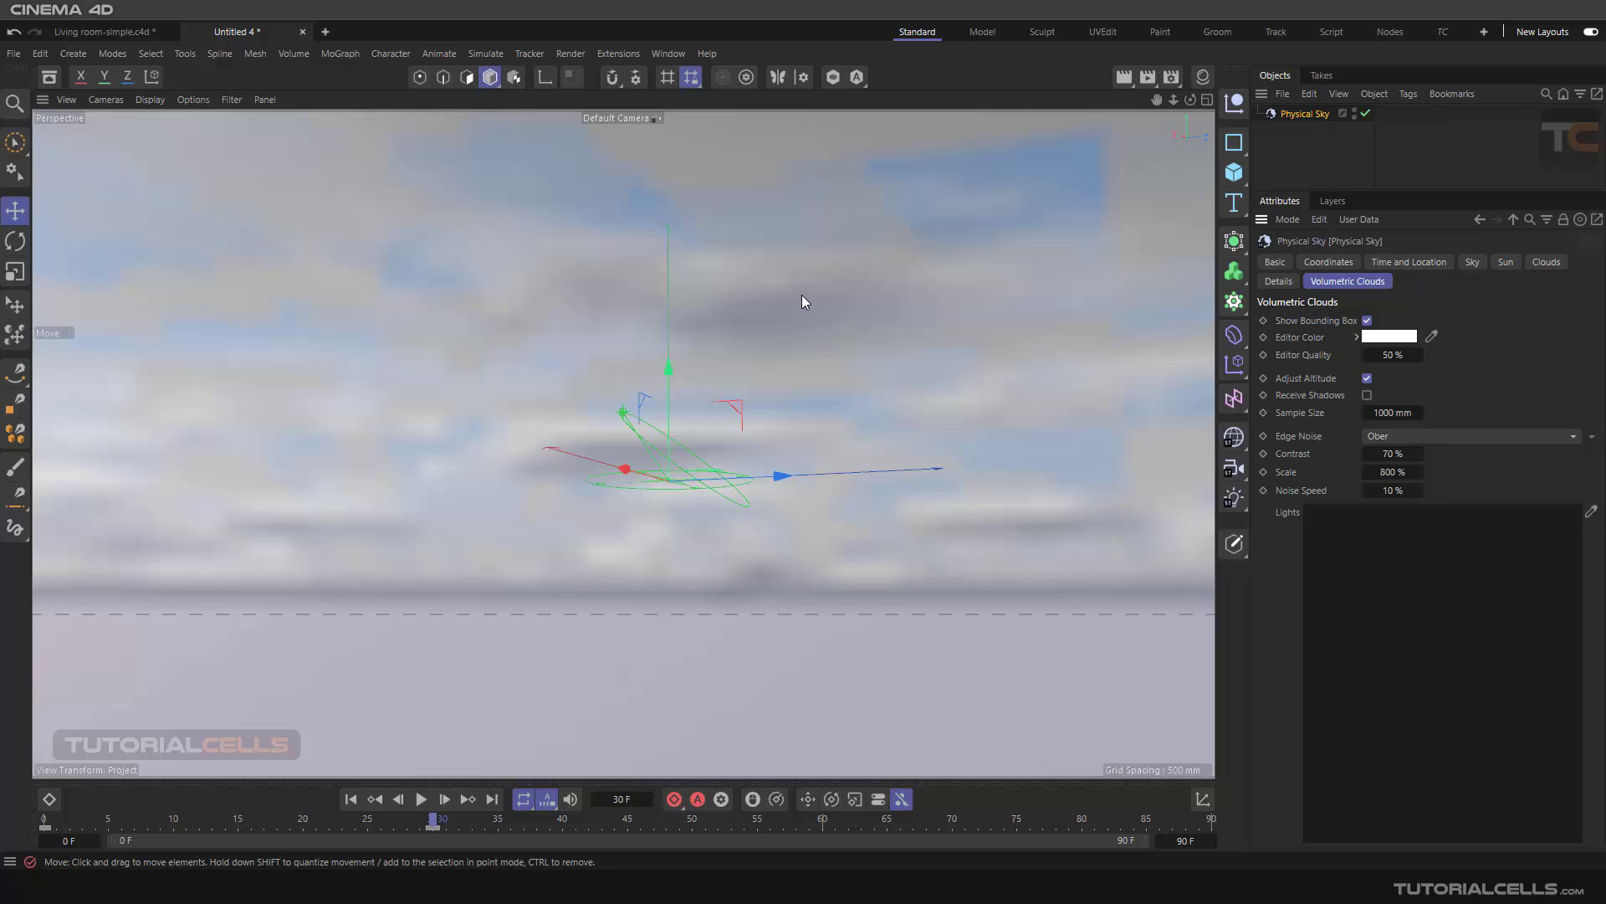
pyautogui.click(1284, 282)
pyautogui.click(1331, 285)
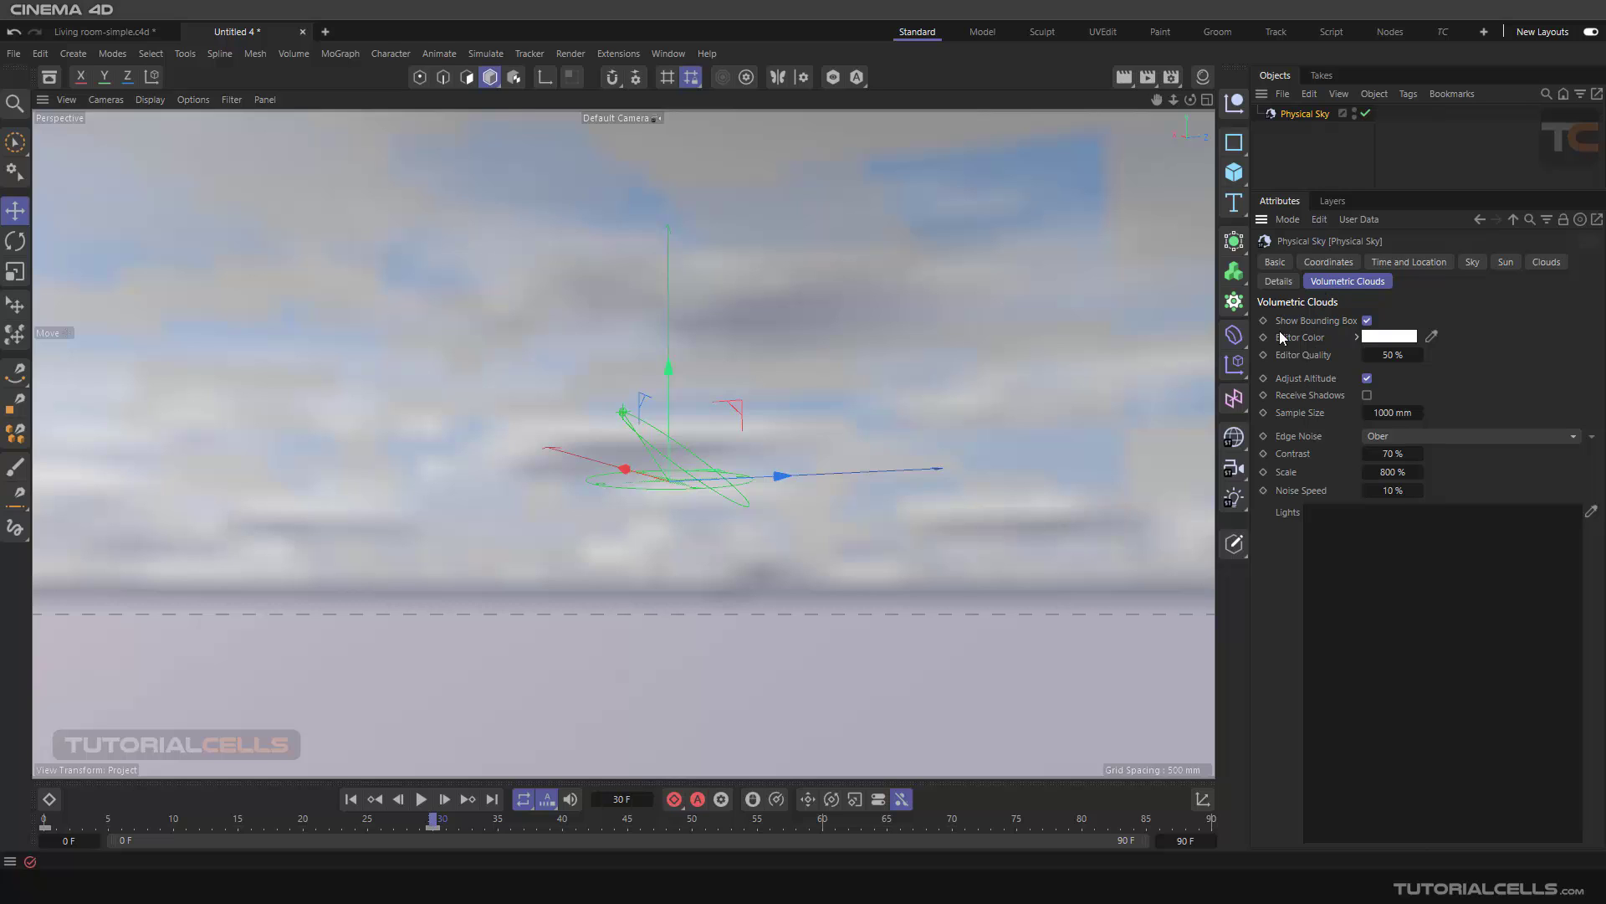
pyautogui.click(1275, 262)
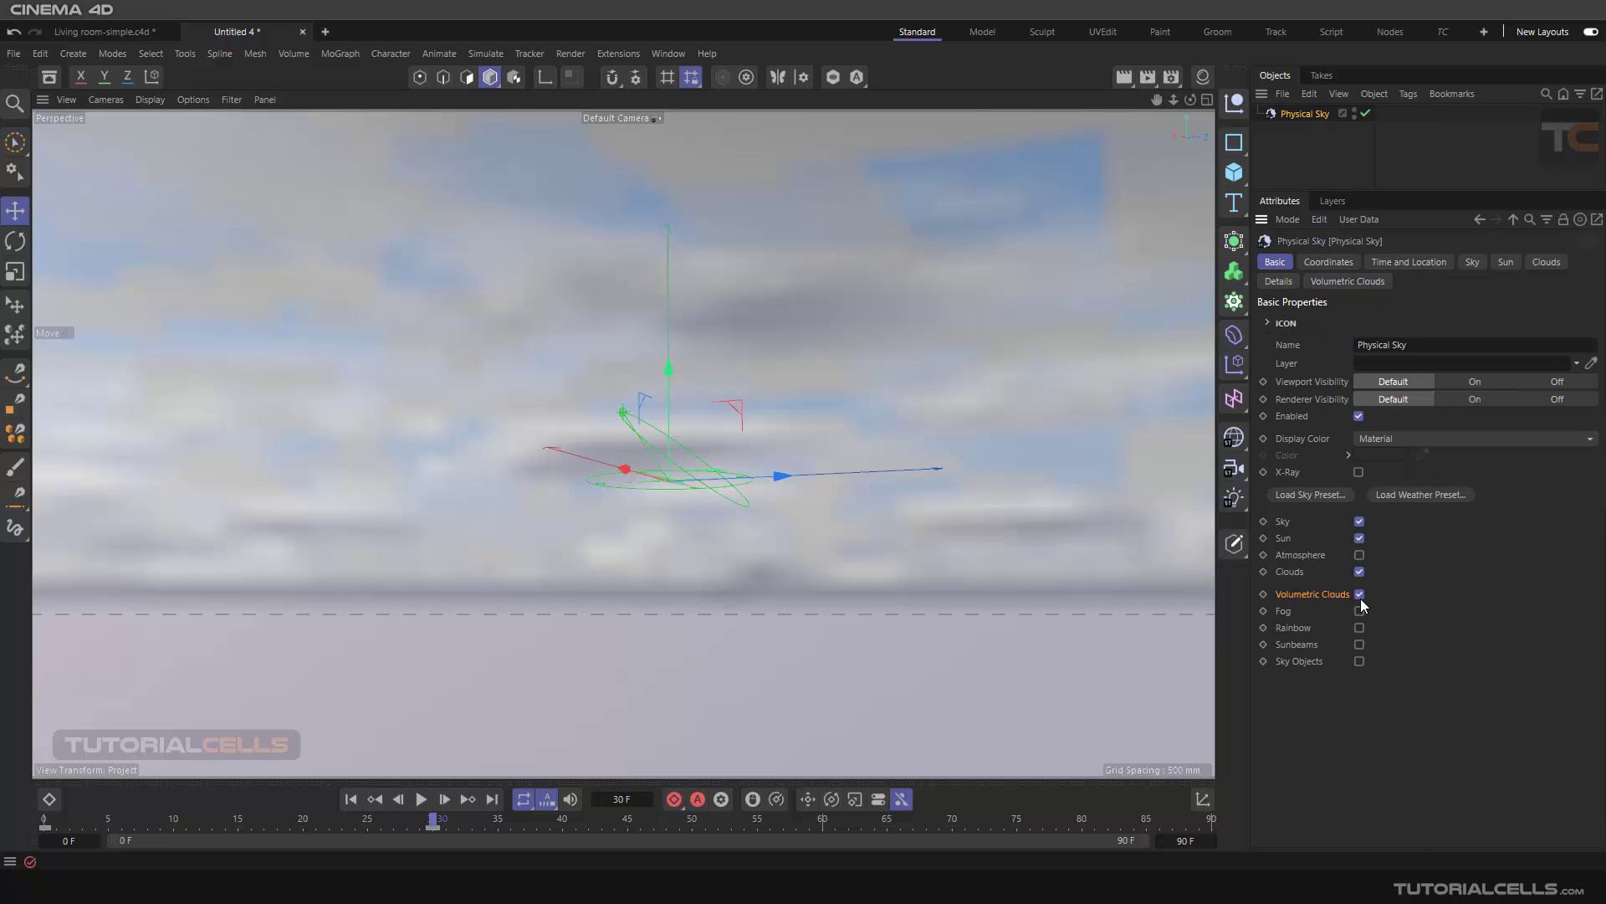
pyautogui.click(1338, 282)
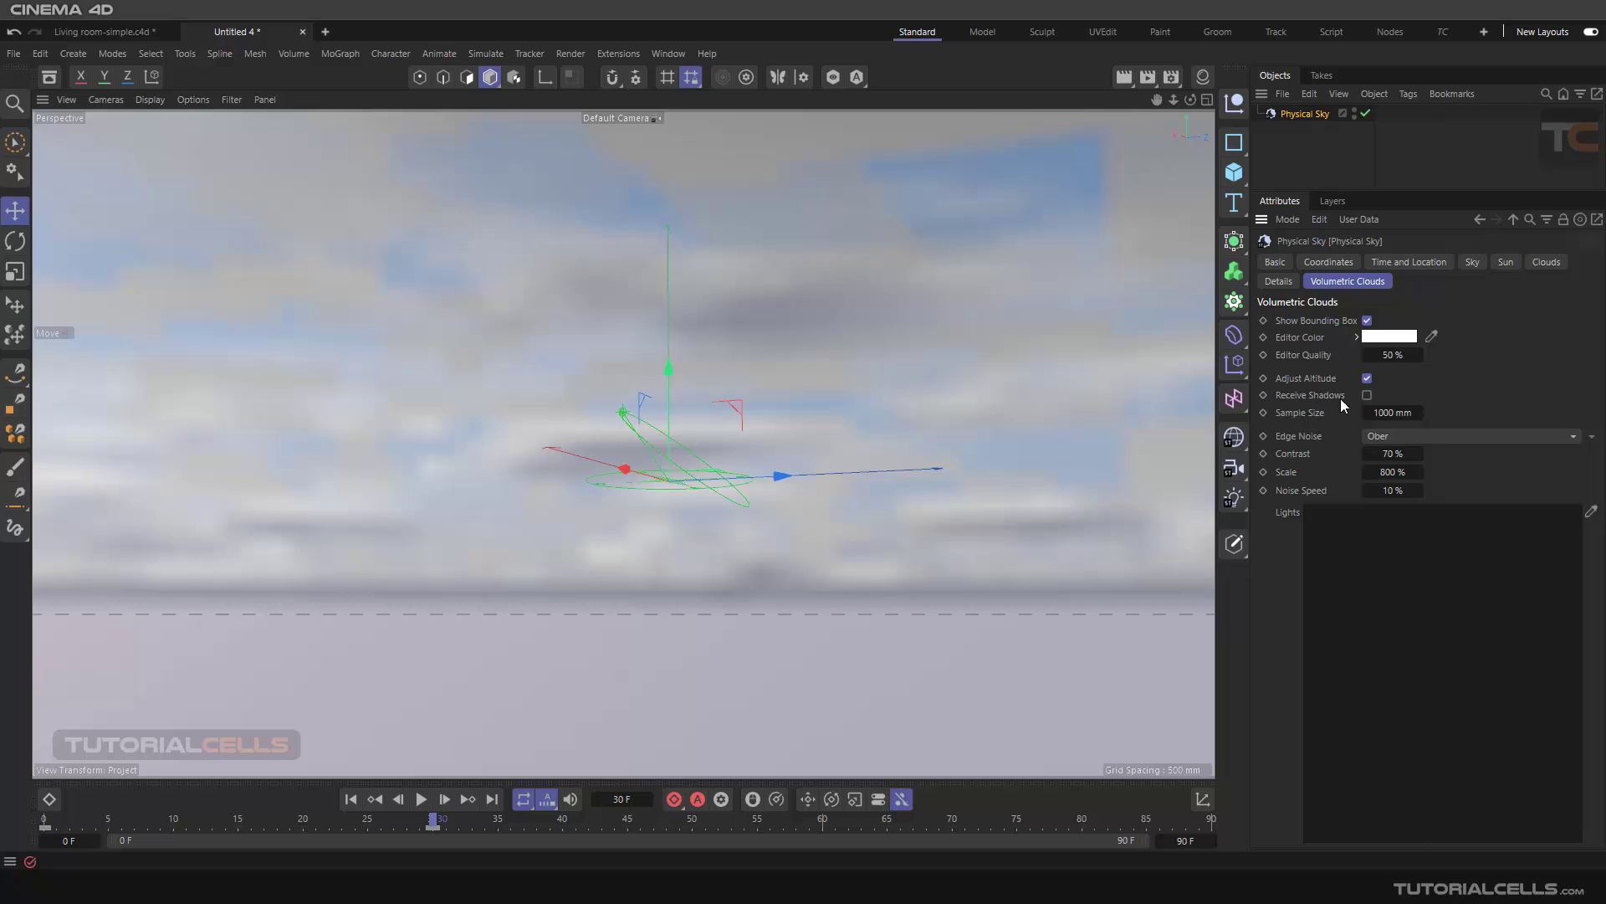
pyautogui.click(1285, 266)
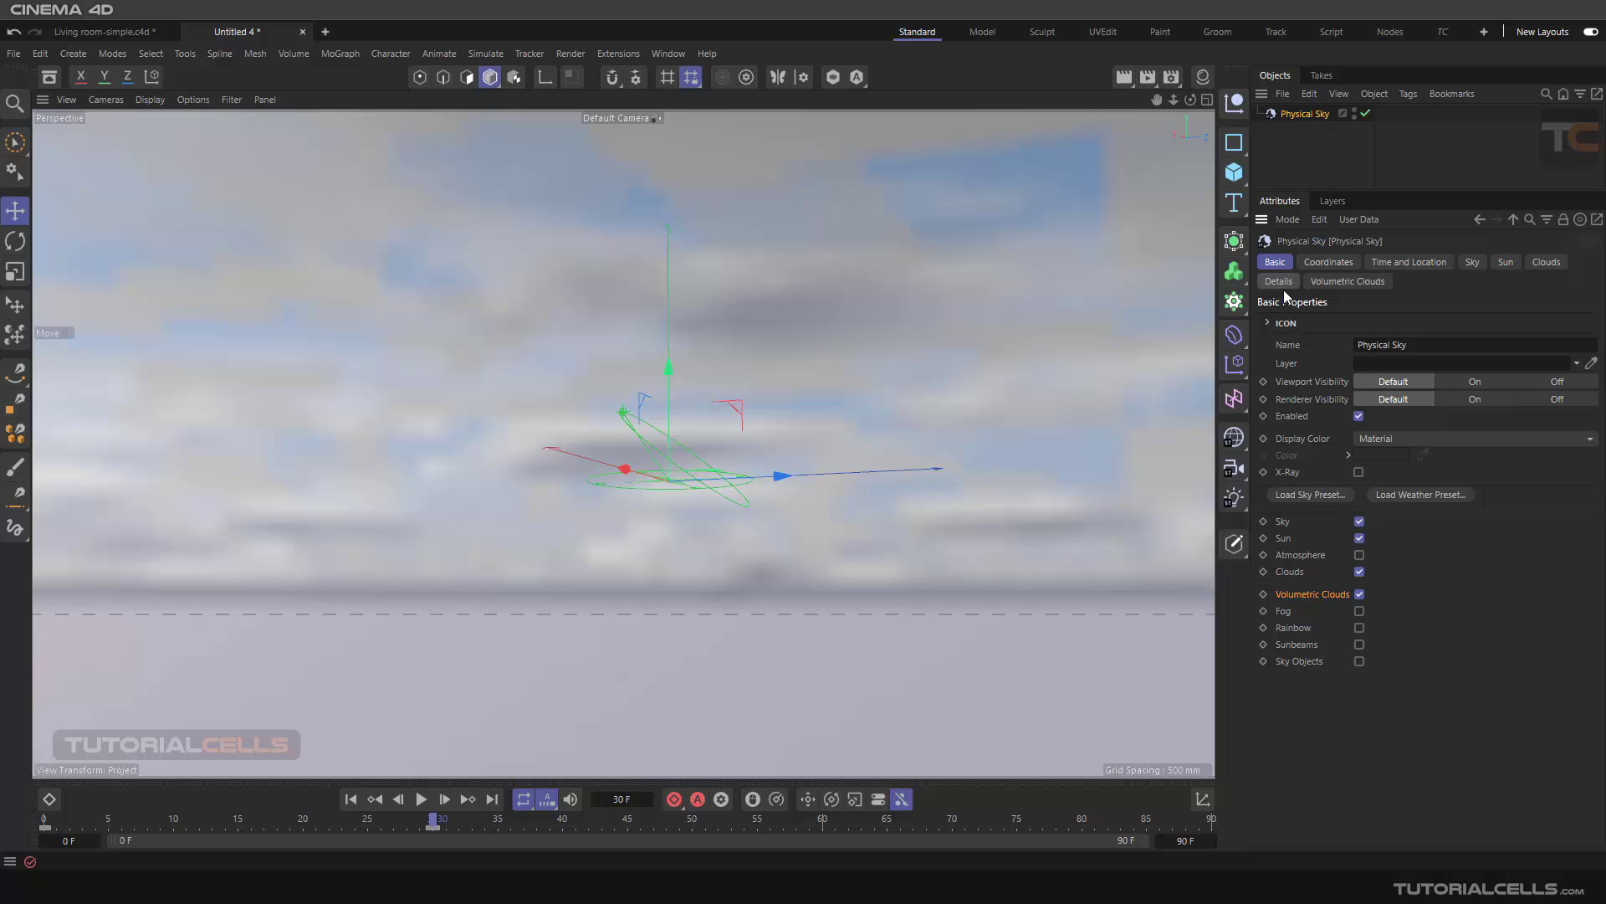